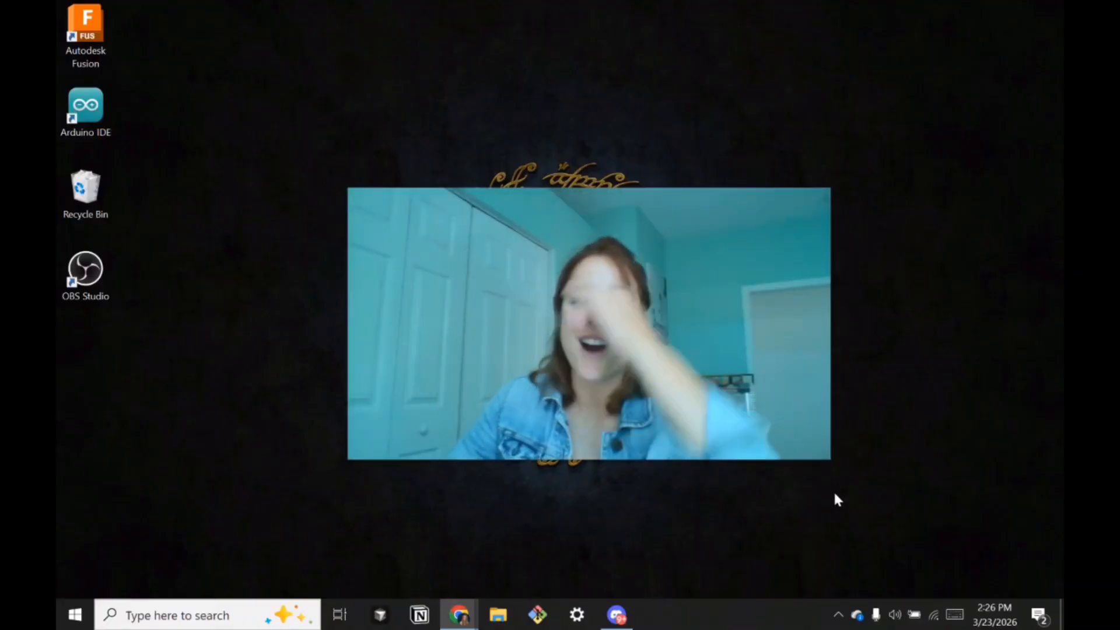
Bring the browser window with the Vercel dashboard onto the desktop and maximize it.
mouse_move(770, 219)
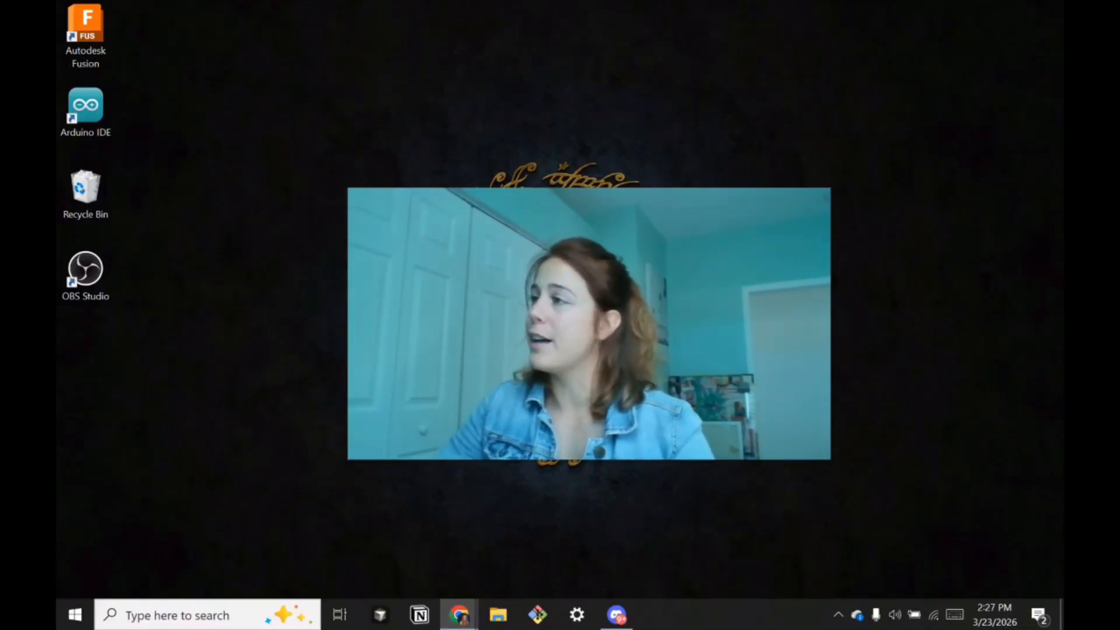
drag(1062, 105, 582, 85)
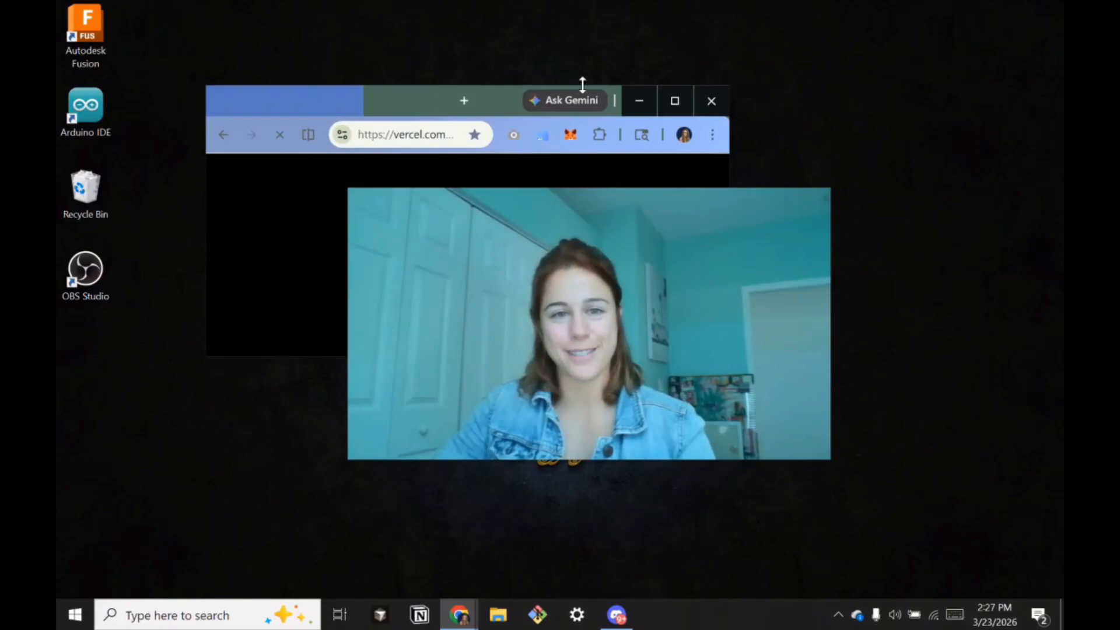
double_click(486, 99)
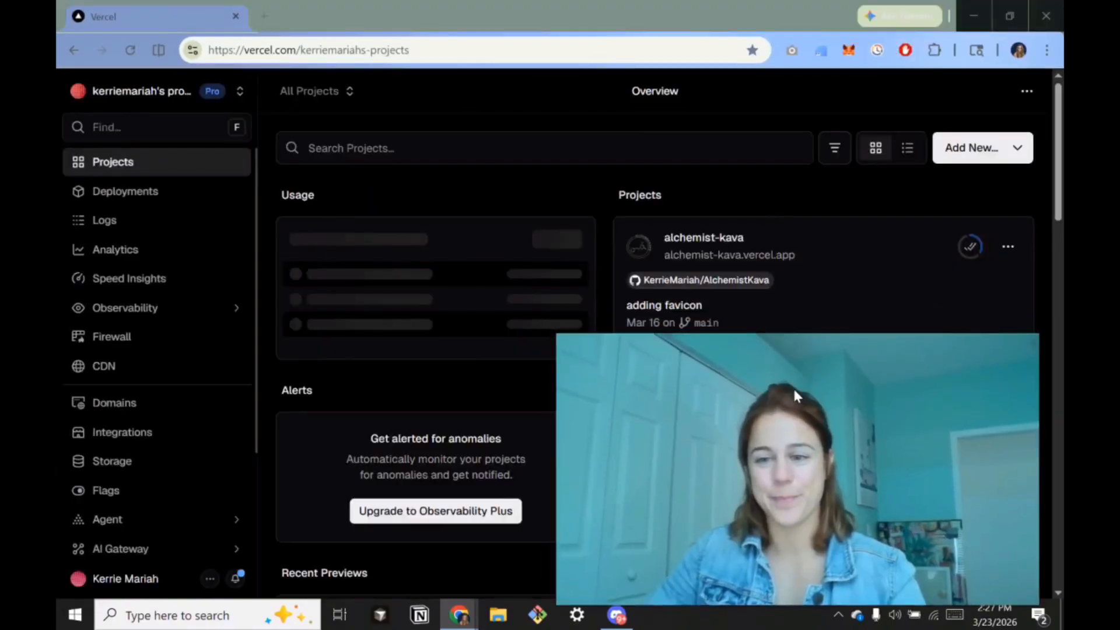
drag(794, 391, 810, 412)
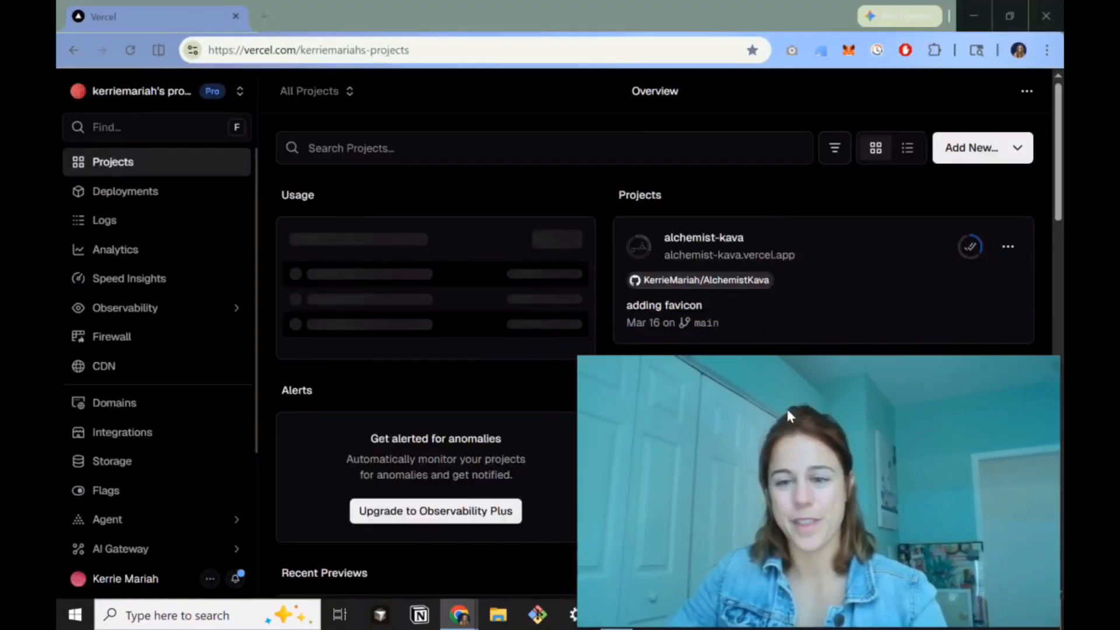
drag(713, 435, 859, 447)
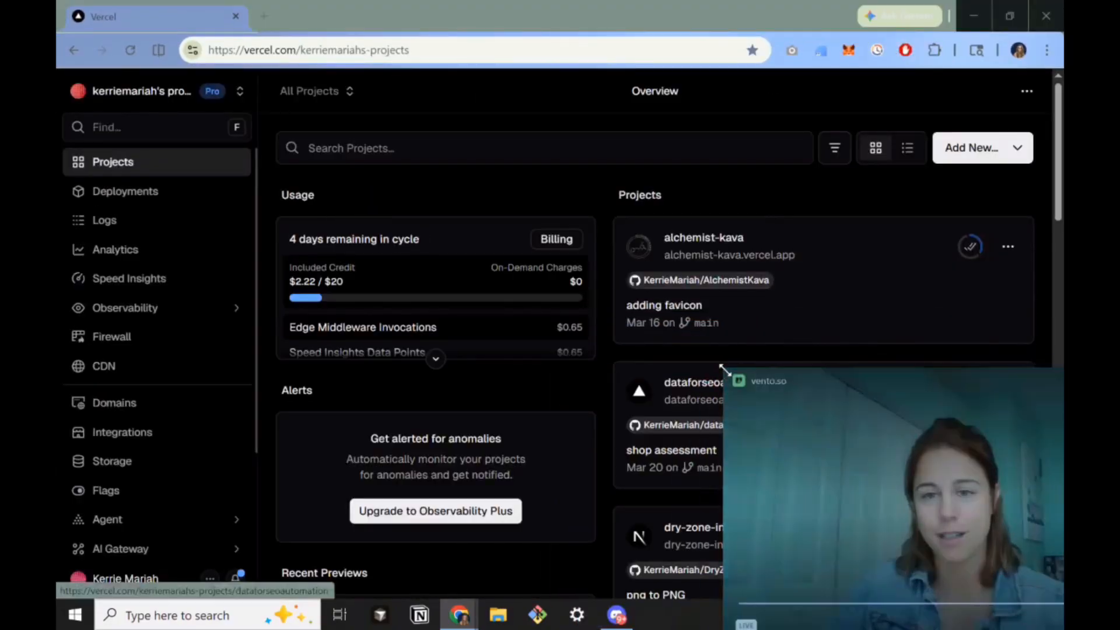
drag(724, 368, 816, 425)
drag(922, 493, 881, 470)
drag(775, 416, 857, 443)
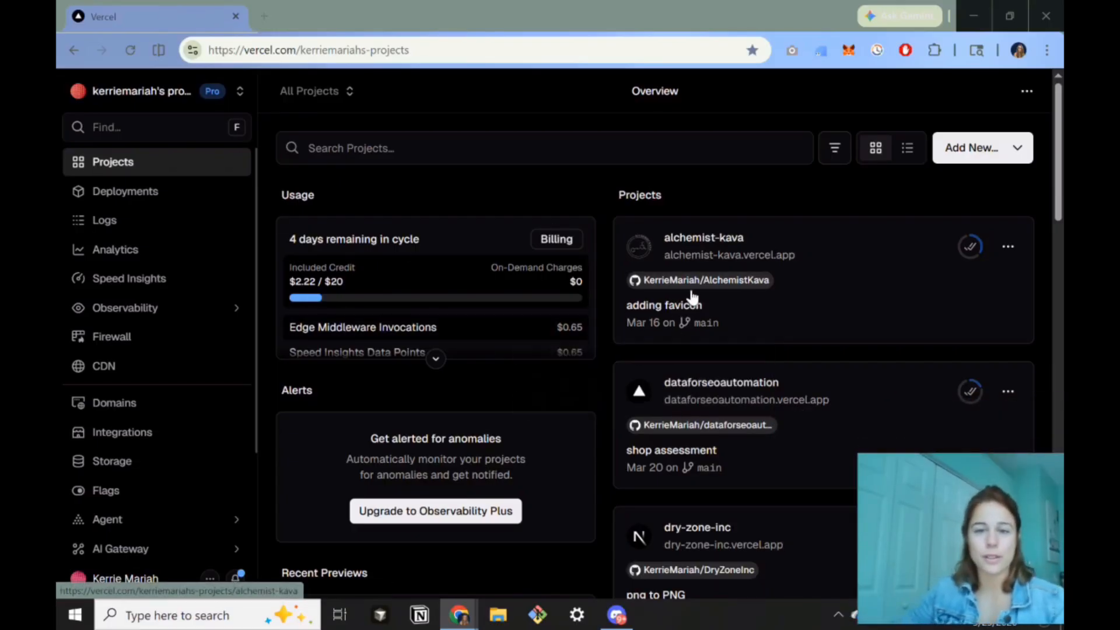
Open the live site of the painter-portfolio project from the project list and examine its default Vercel address.
scroll(691, 296, down, 3)
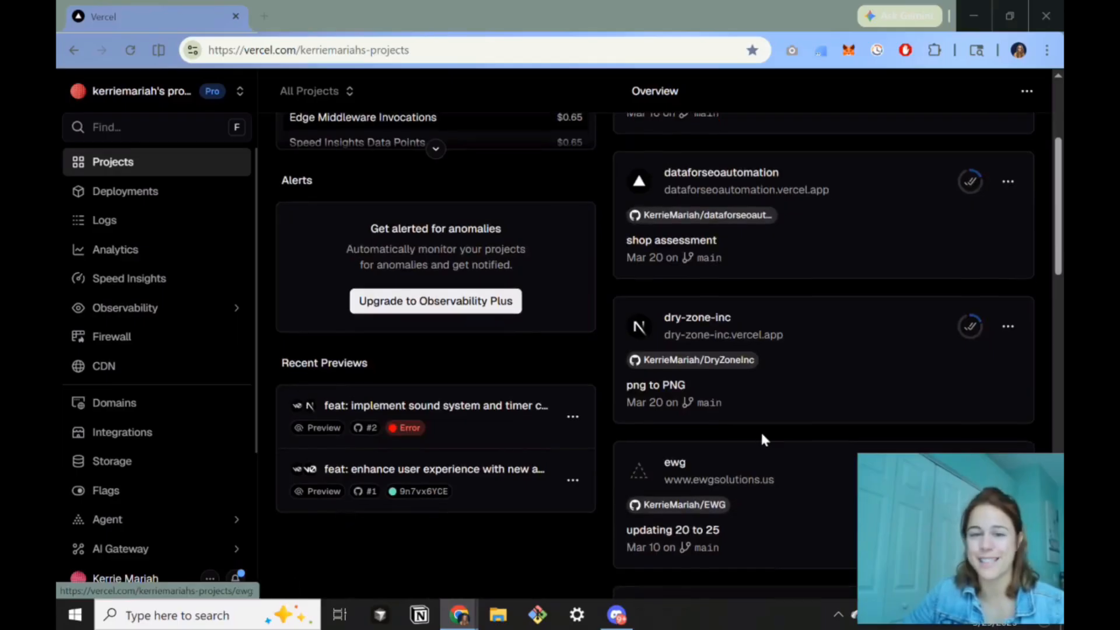
scroll(752, 434, down, 6)
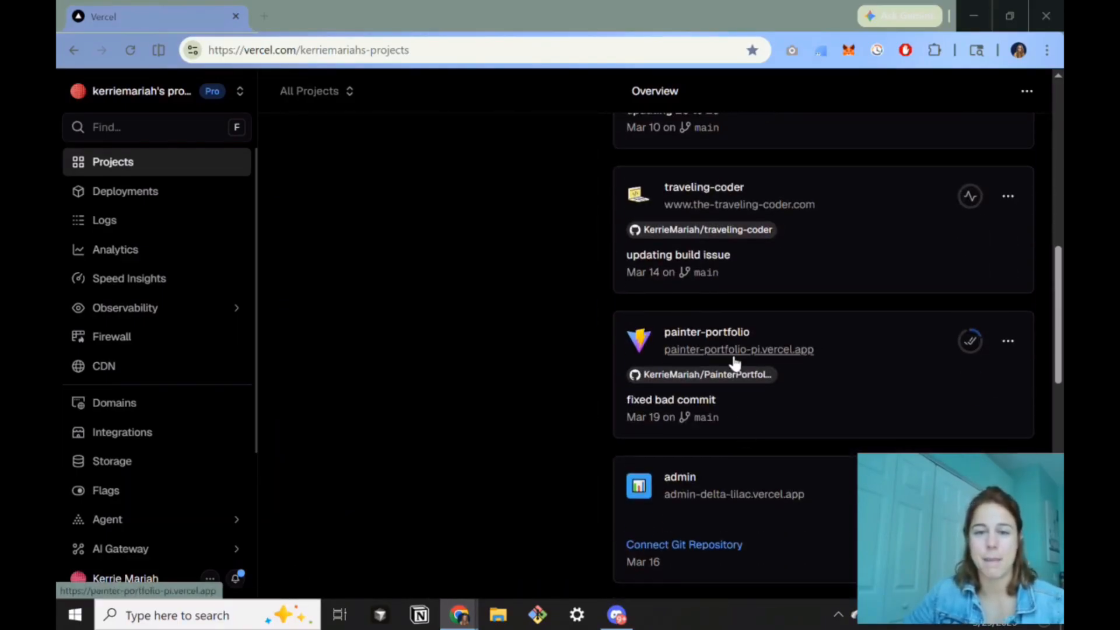
click(727, 350)
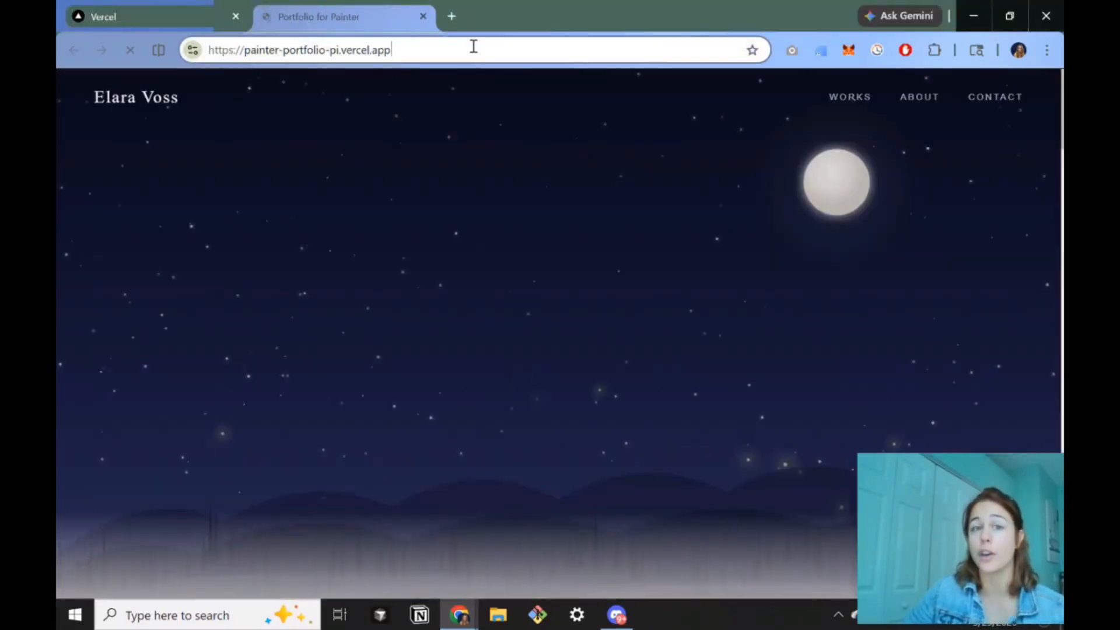
mouse_move(472, 45)
mouse_down()
mouse_move(281, 28)
mouse_move(222, 50)
mouse_up()
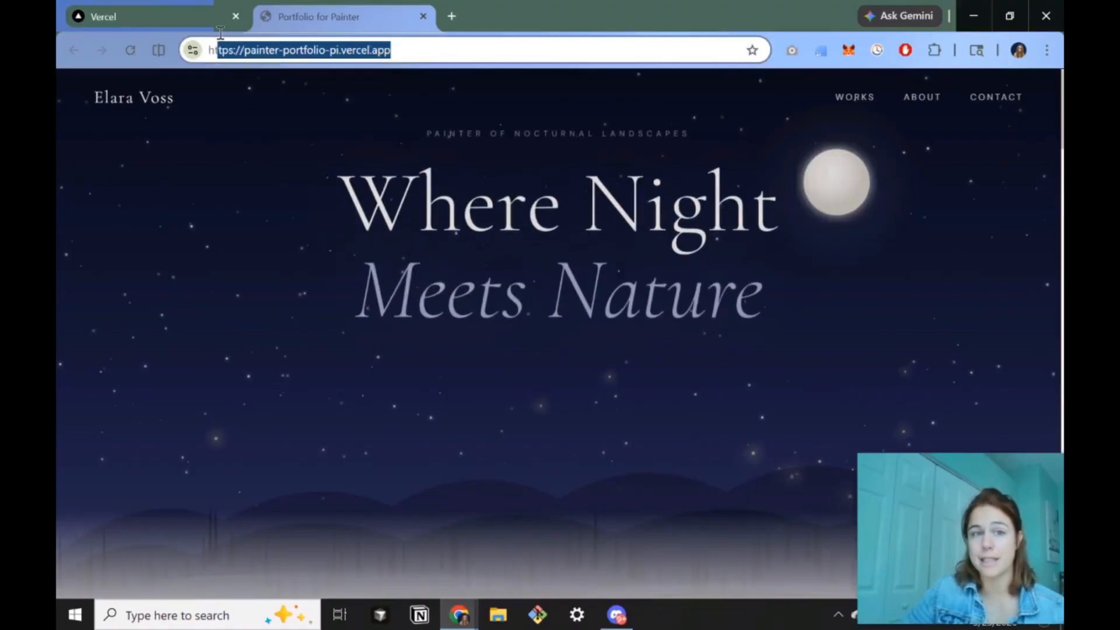
click(263, 52)
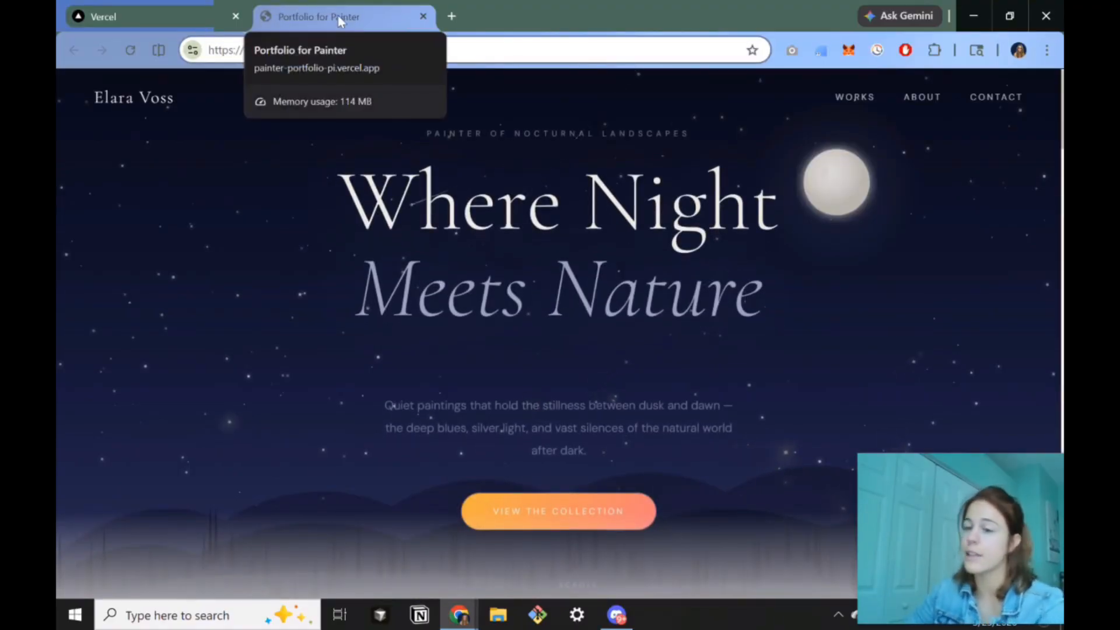
Return to the Vercel dashboard and open the domain settings of the painter-portfolio project.
click(205, 4)
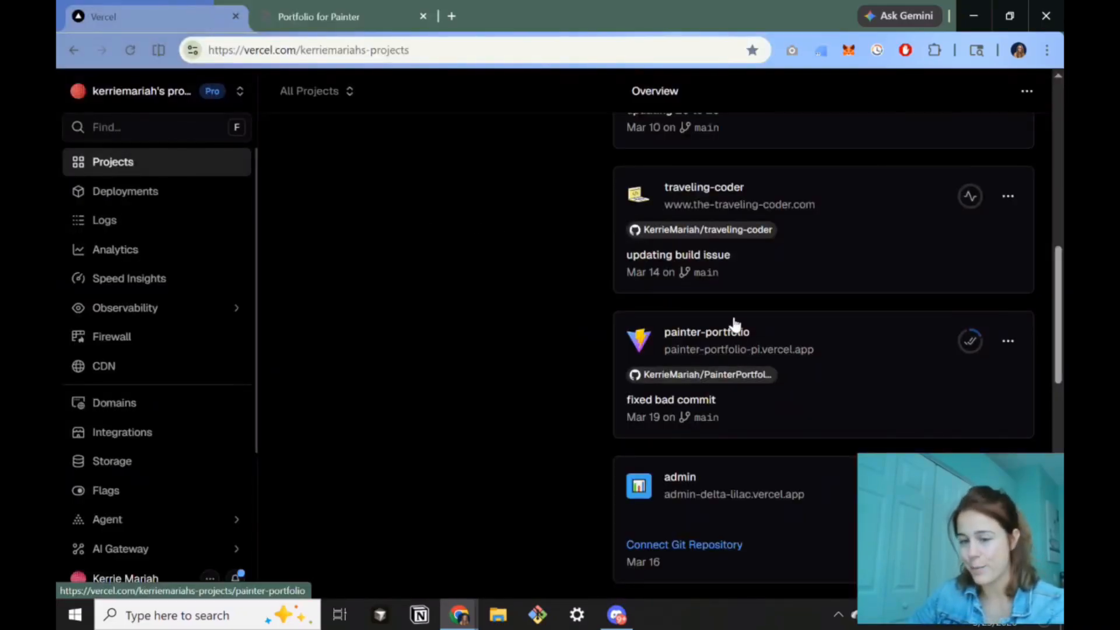
click(722, 338)
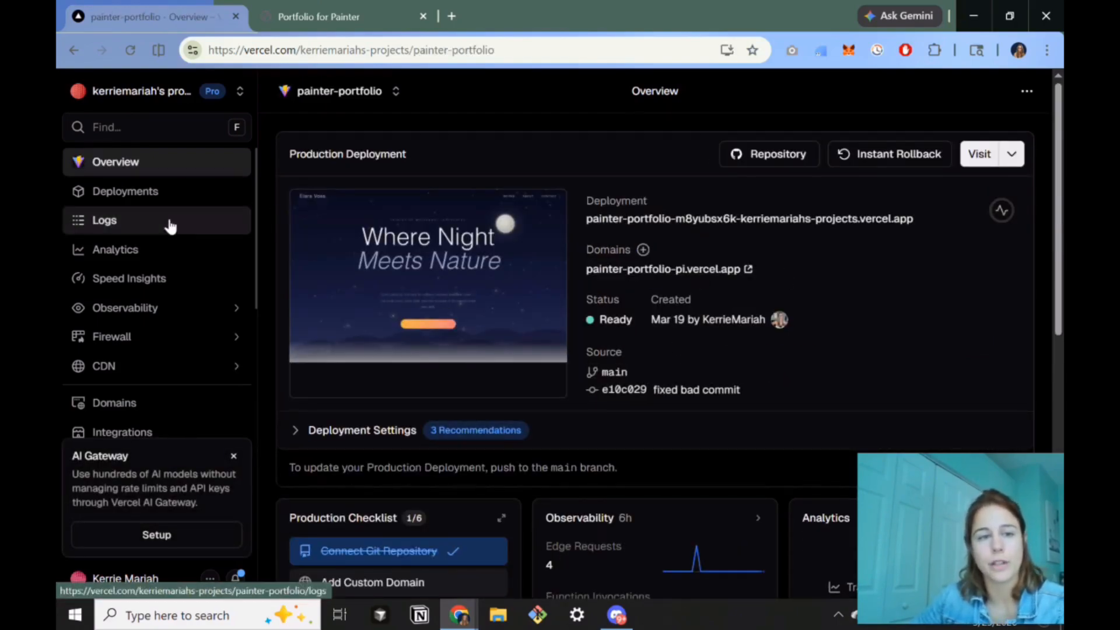
scroll(149, 326, down, 2)
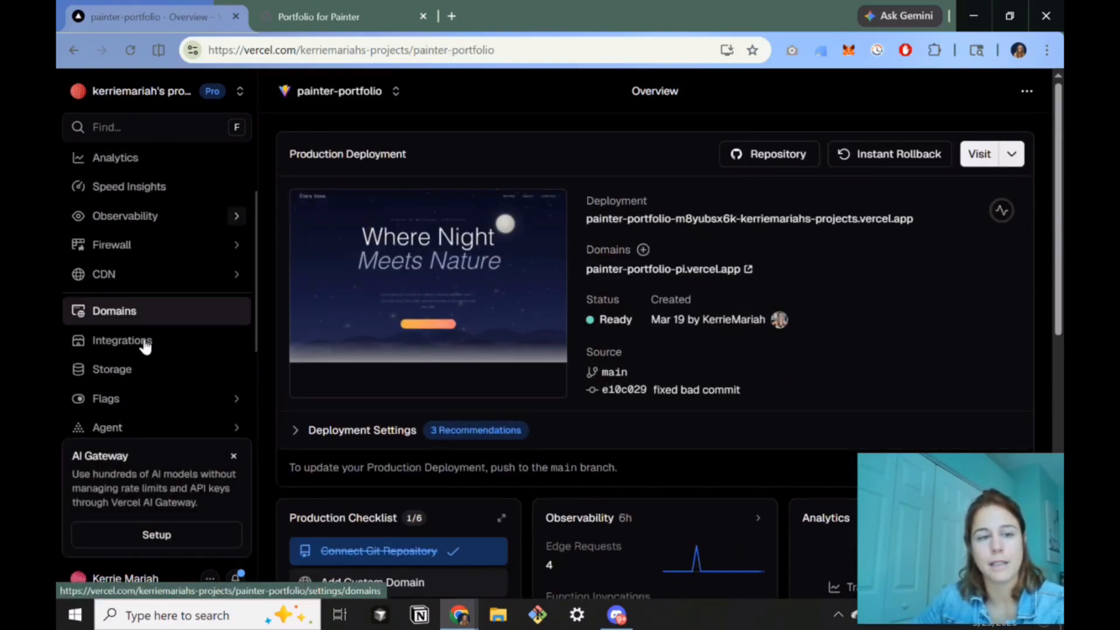
click(132, 298)
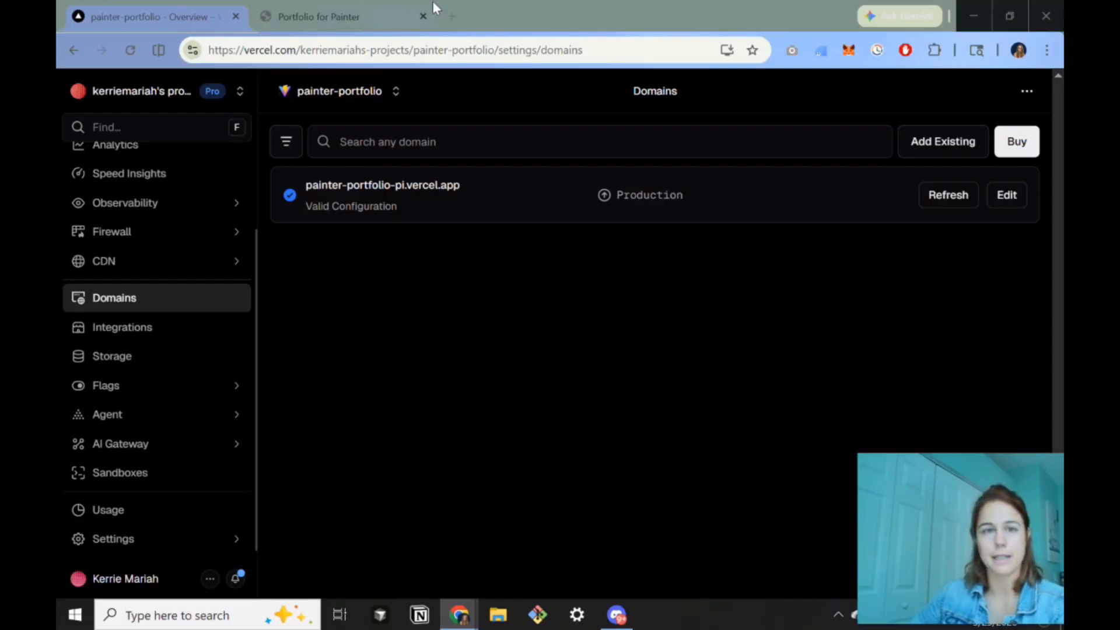
Find the Cloudflare website from a new browser tab by searching for "cloudflair", and log in with GitHub.
click(456, 13)
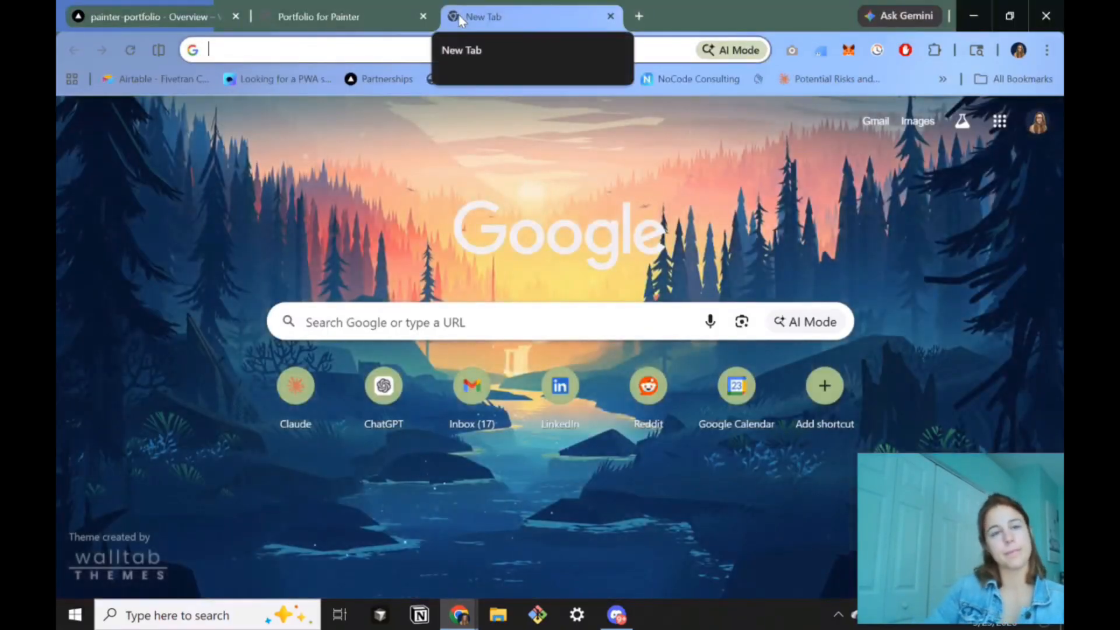
text(cloudflair)
key(Return)
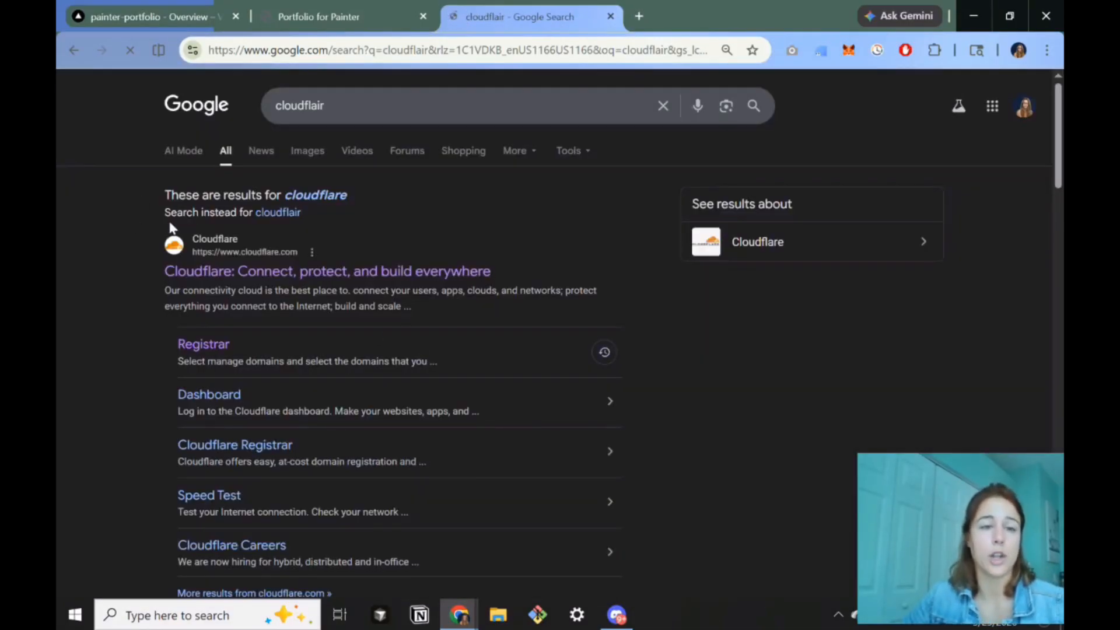
click(303, 272)
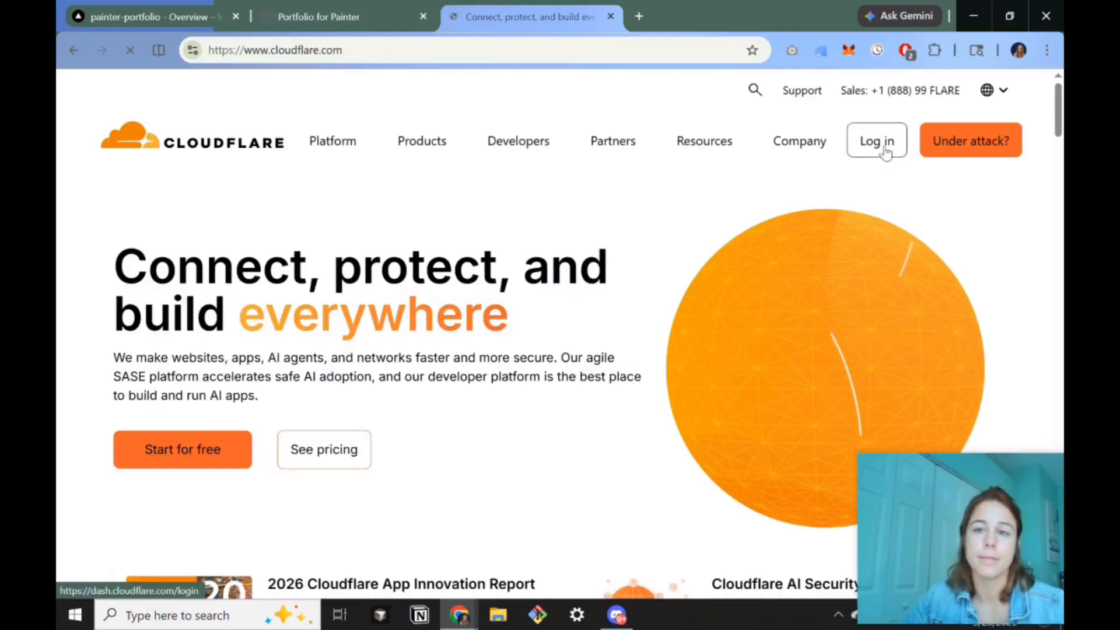
click(885, 150)
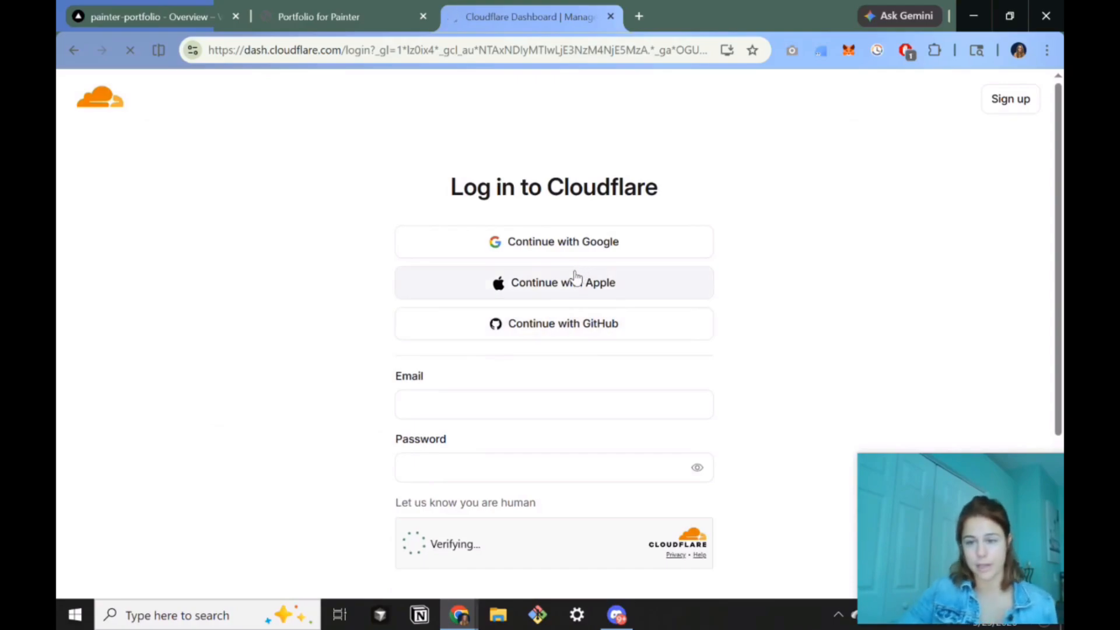
click(525, 323)
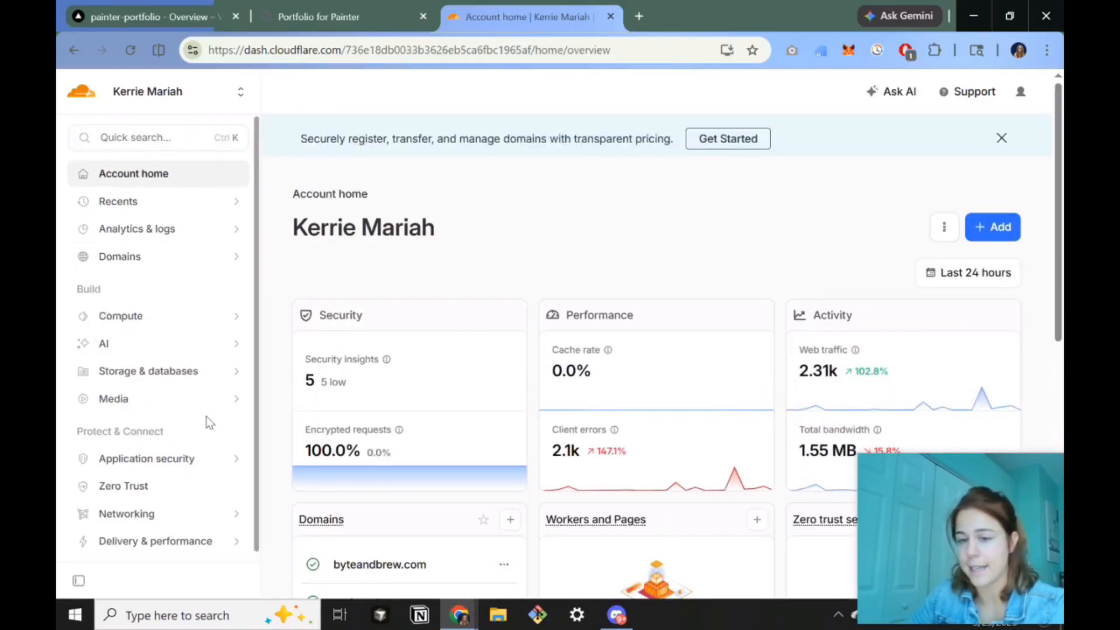
Go from the account's domain overview to buying a domain and search for the name portfoliopainterkma.
click(140, 254)
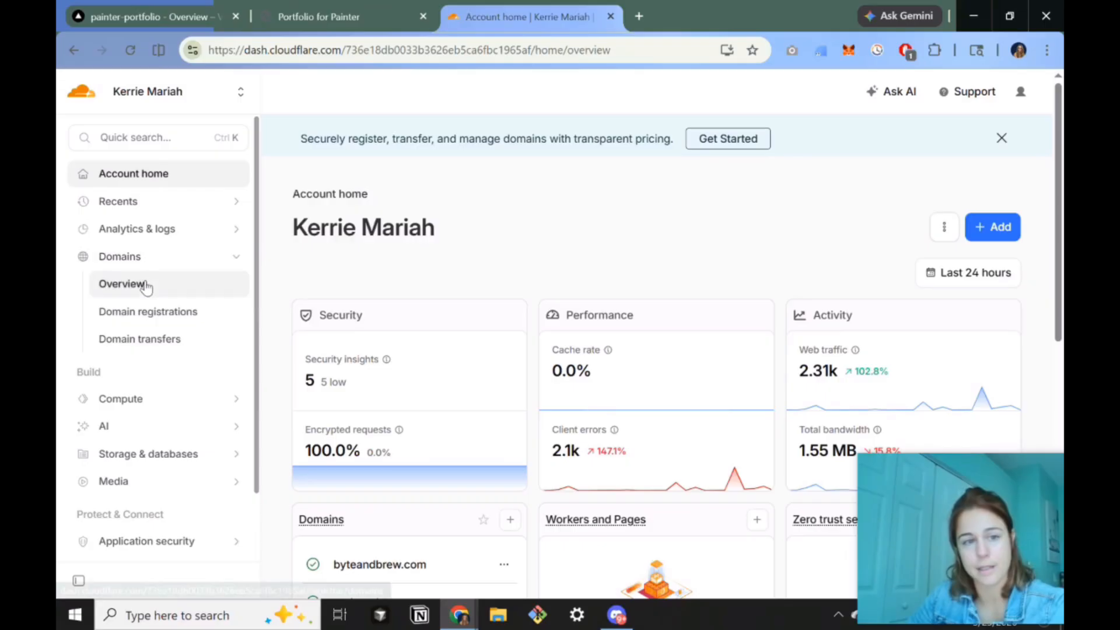
click(144, 286)
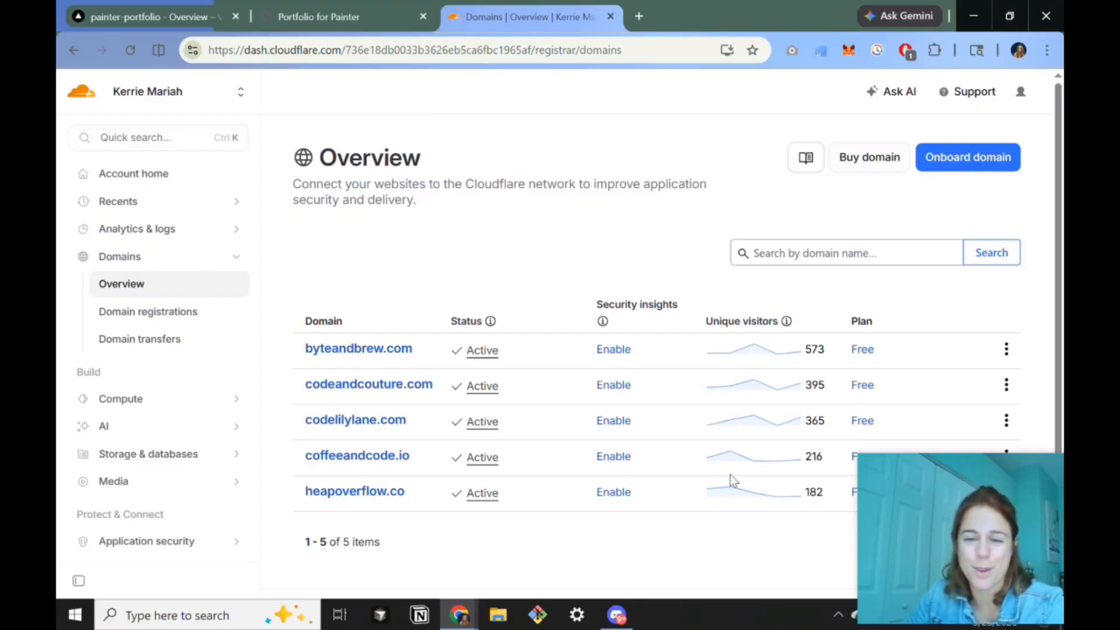
click(866, 158)
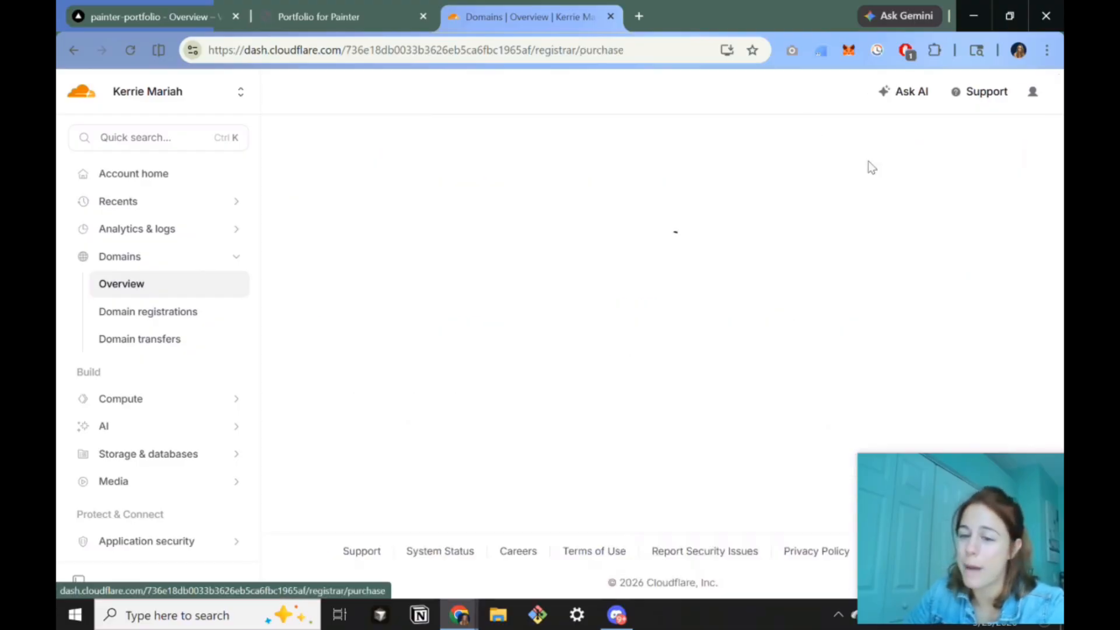
click(643, 248)
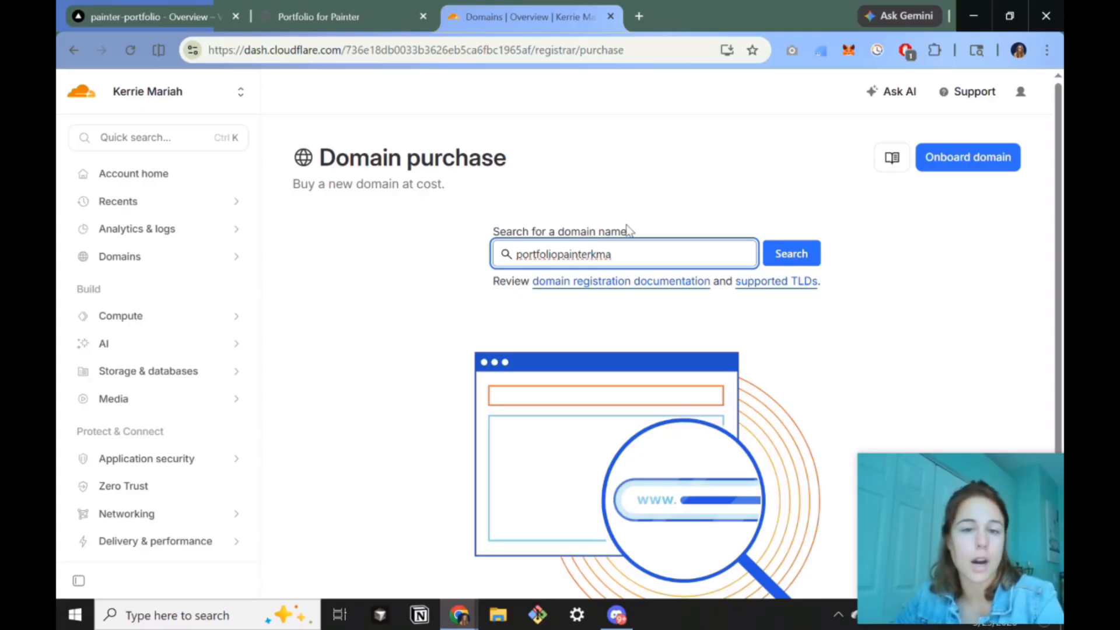
click(775, 252)
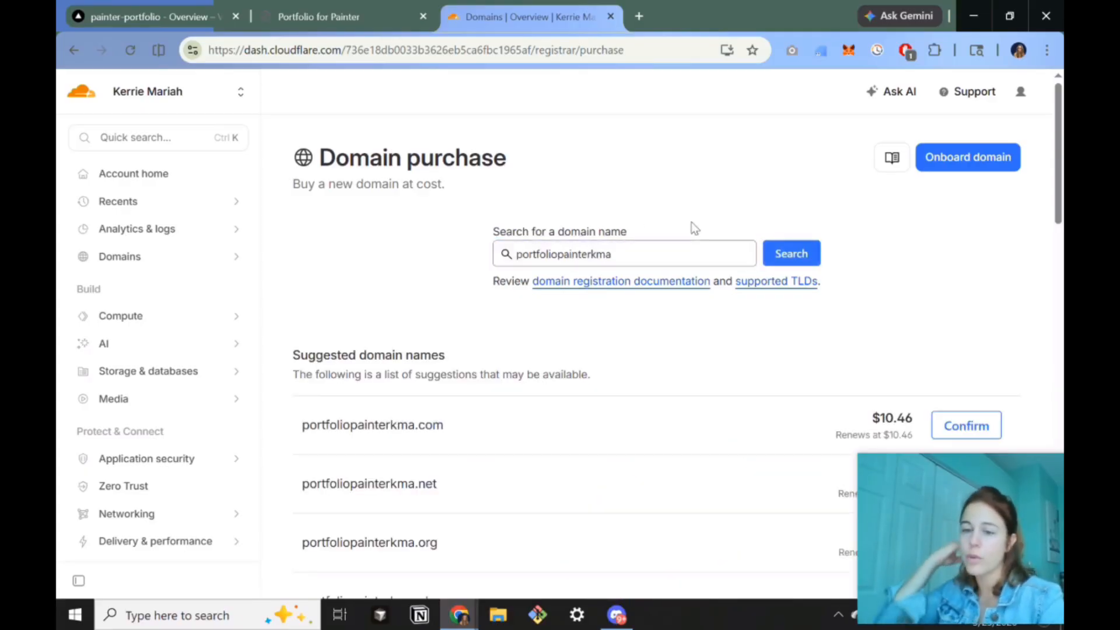
Compare the suggested portfoliopainterkma domain endings and their prices, including .uk, .consulting and .trade.
scroll(626, 198, down, 7)
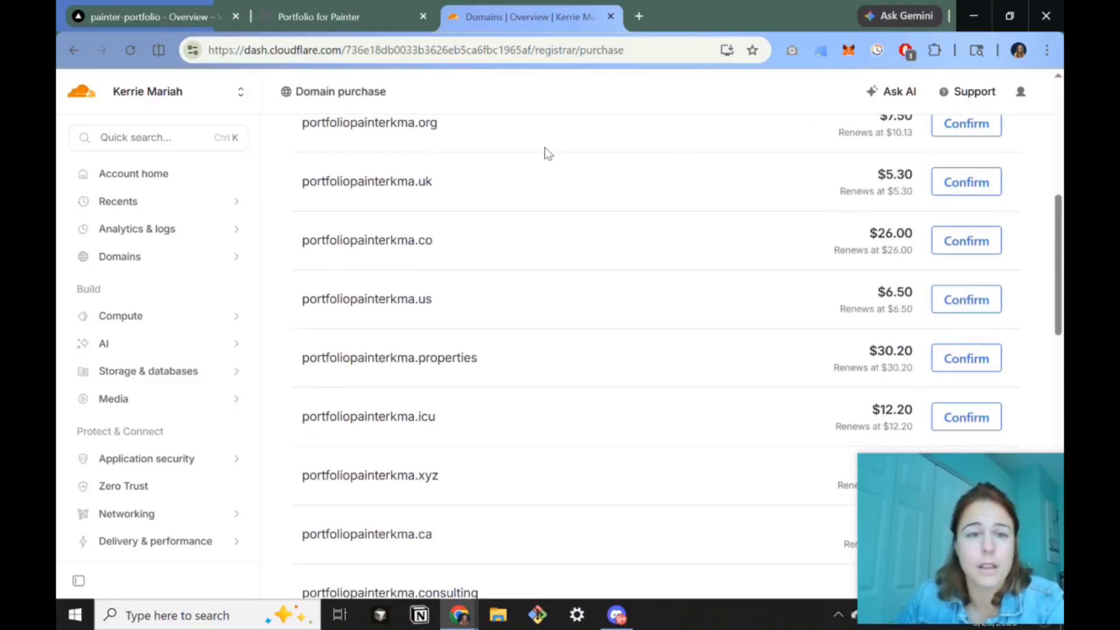
drag(432, 182, 293, 176)
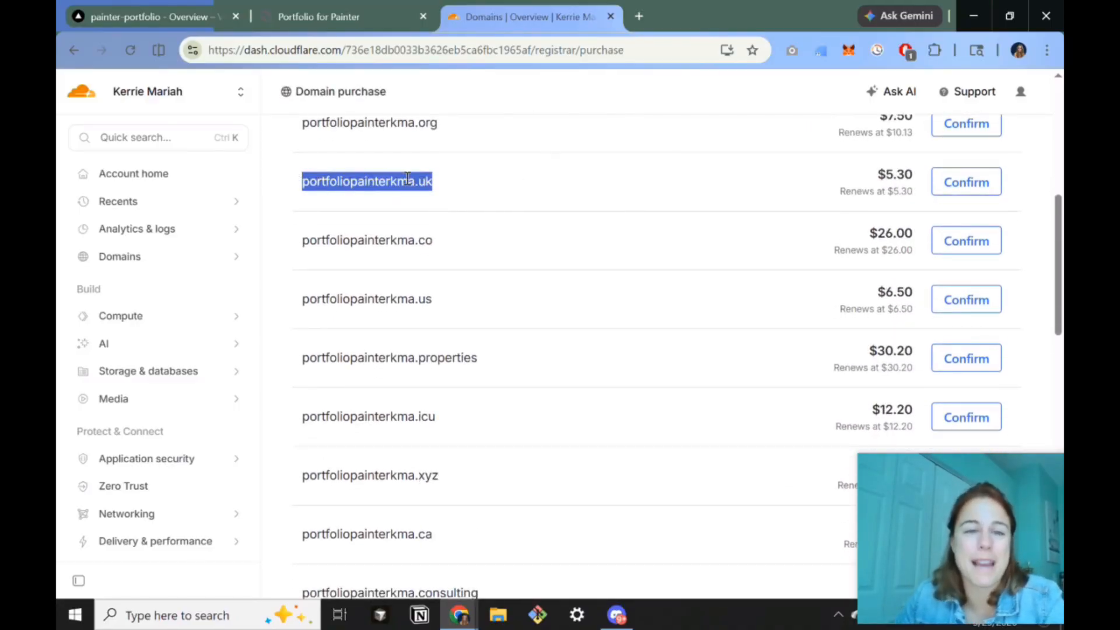
scroll(628, 193, up, 2)
scroll(628, 193, down, 6)
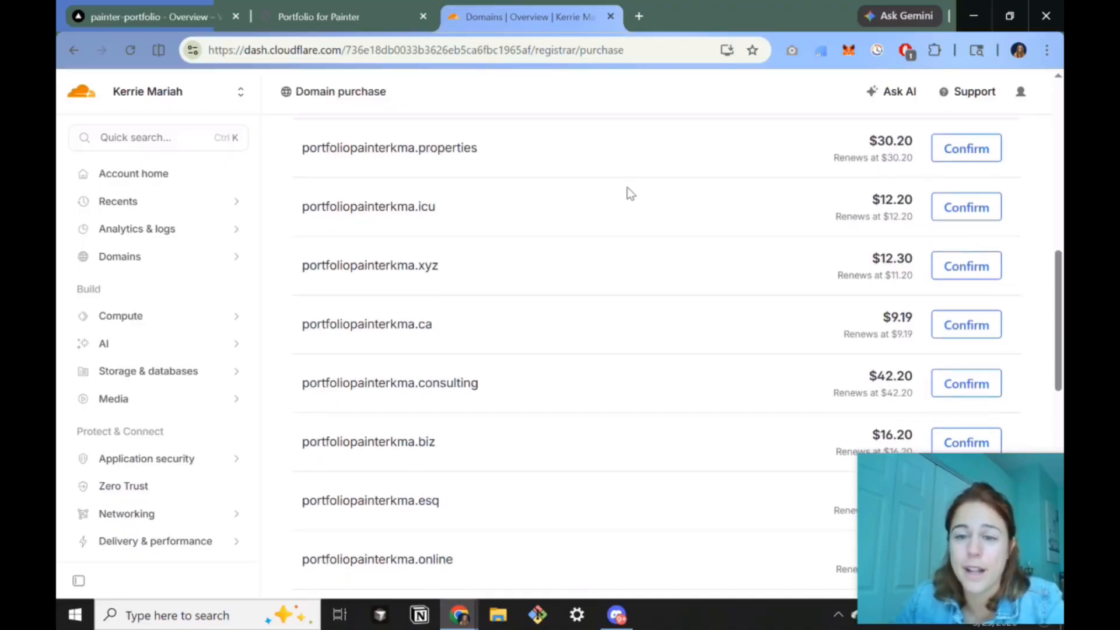
scroll(620, 310, down, 2)
drag(492, 277, 291, 252)
scroll(516, 236, down, 2)
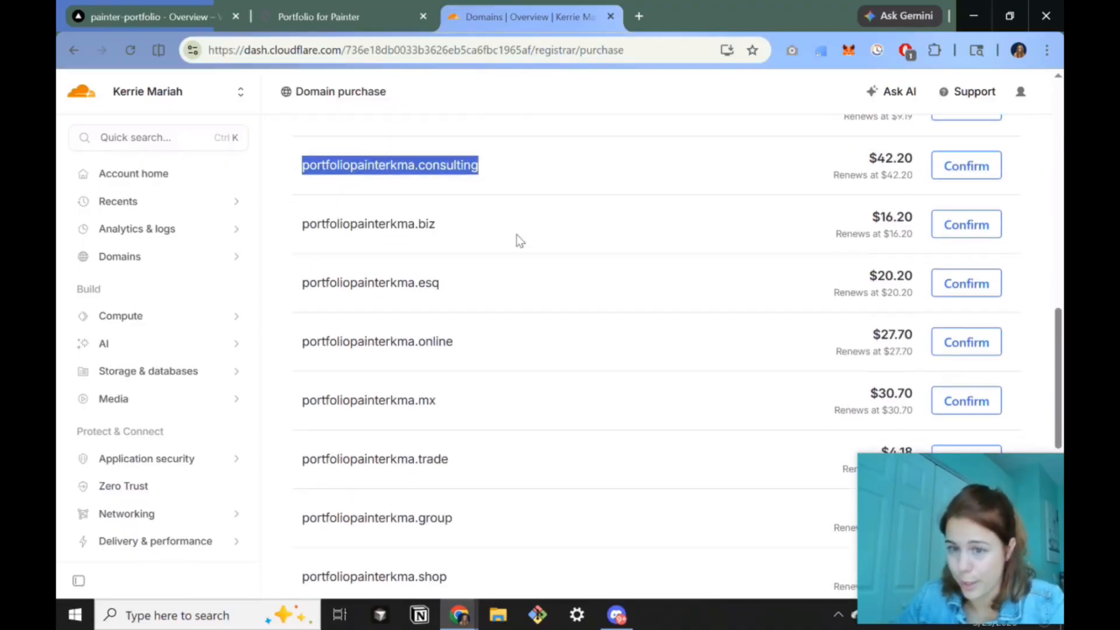
scroll(516, 234, down, 2)
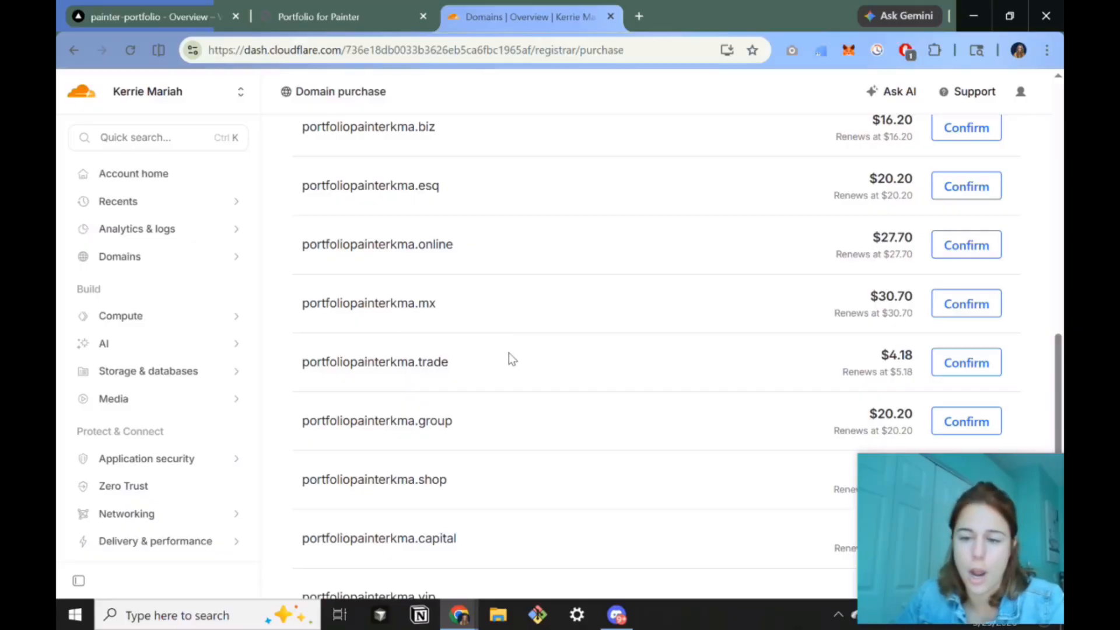
drag(510, 353, 323, 375)
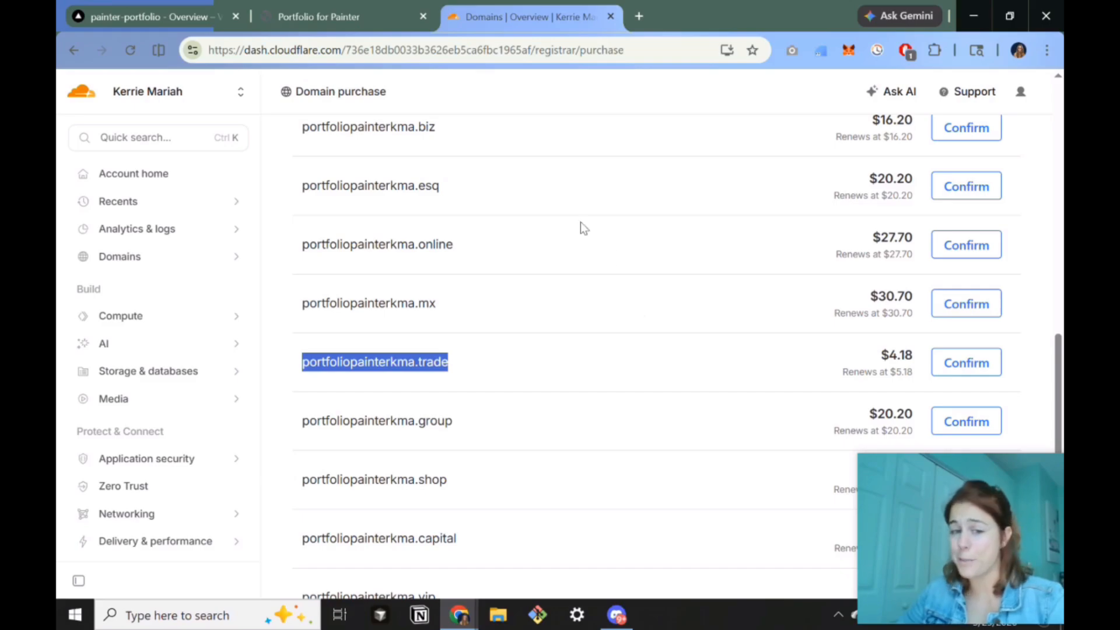
click(319, 363)
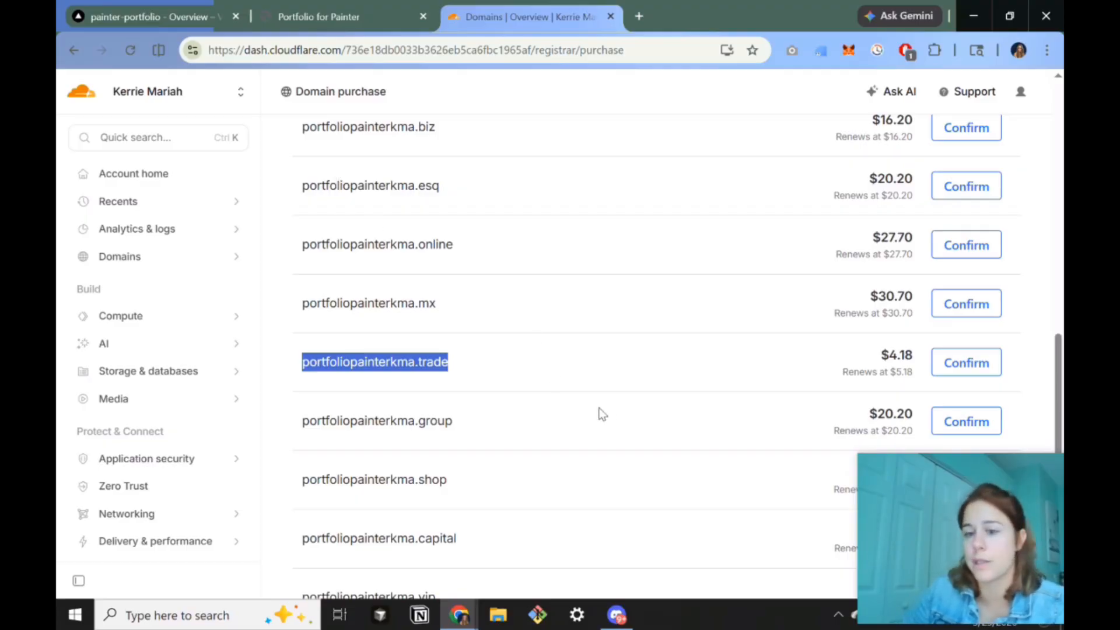
Choose portfoliopainterkma.trade for purchase and go through its registration form down to the end.
click(943, 372)
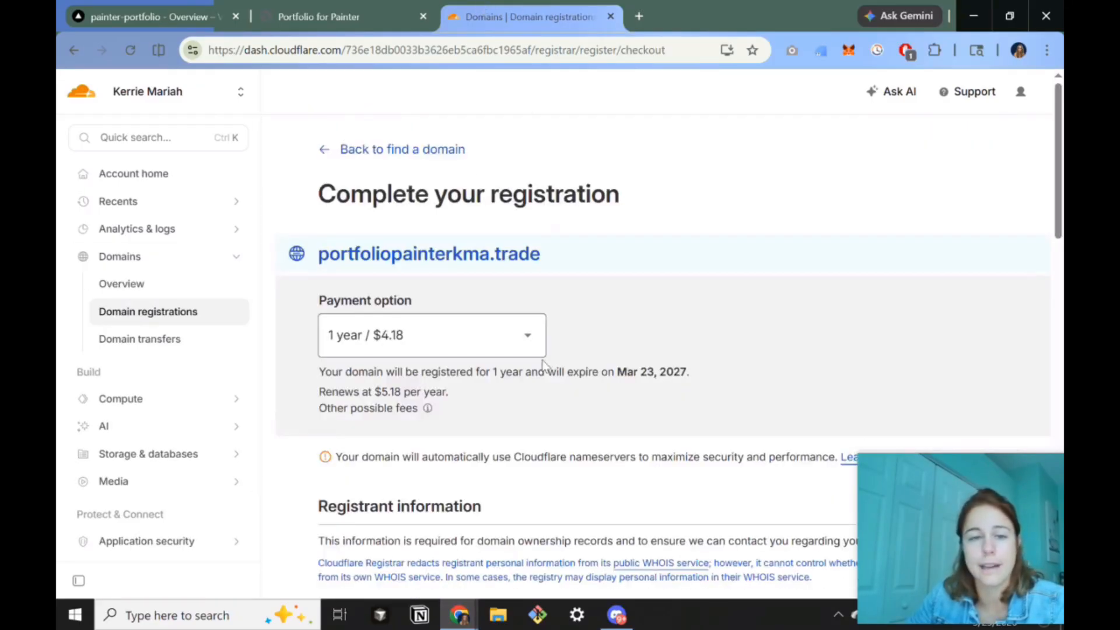
scroll(252, 474, down, 5)
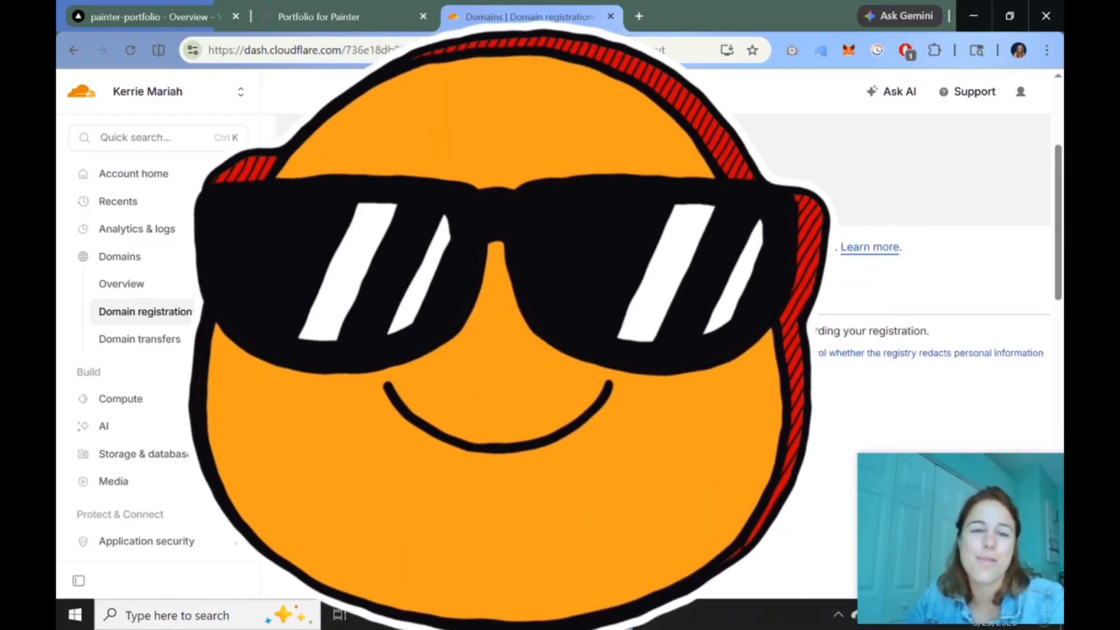
scroll(656, 321, down, 5)
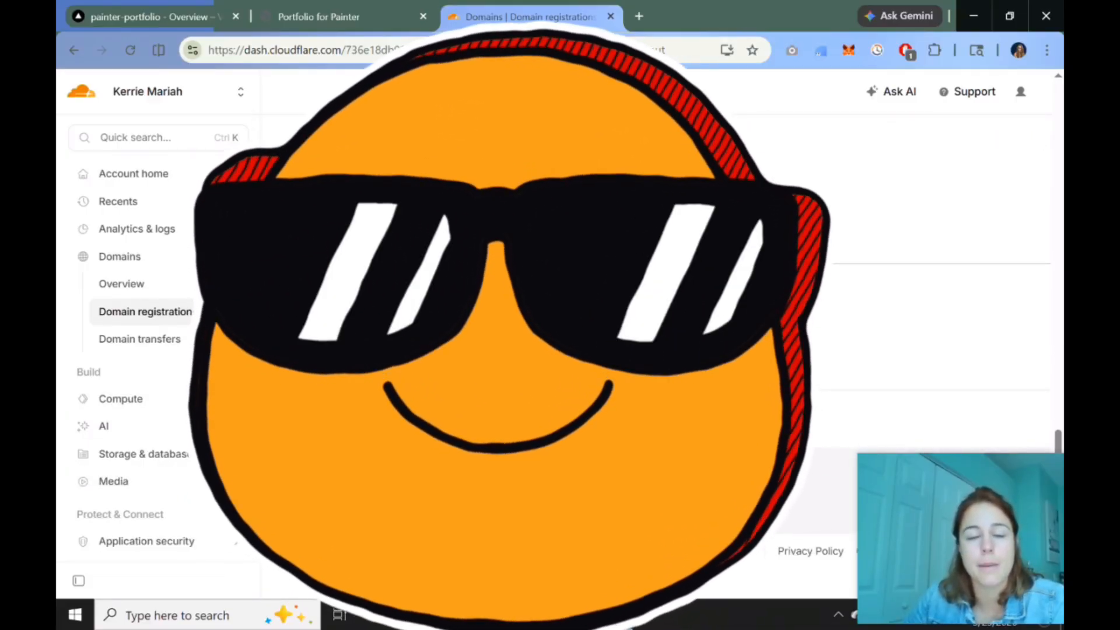
Check the end of the checkout form and complete the purchase of portfoliopainterkma.trade.
scroll(656, 321, up, 5)
scroll(482, 488, down, 5)
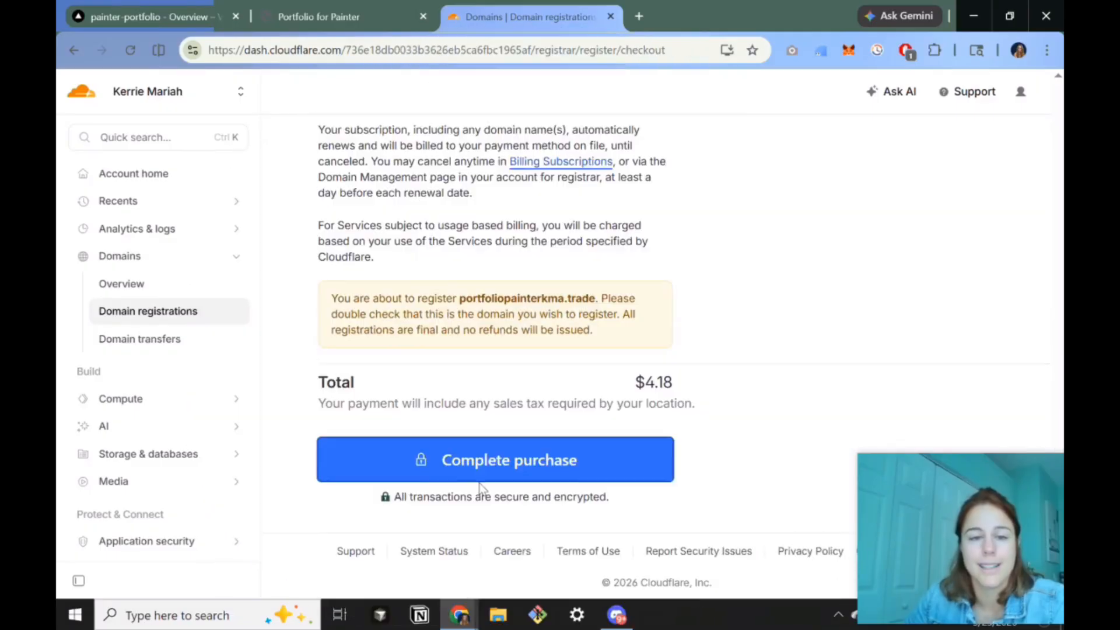
click(478, 466)
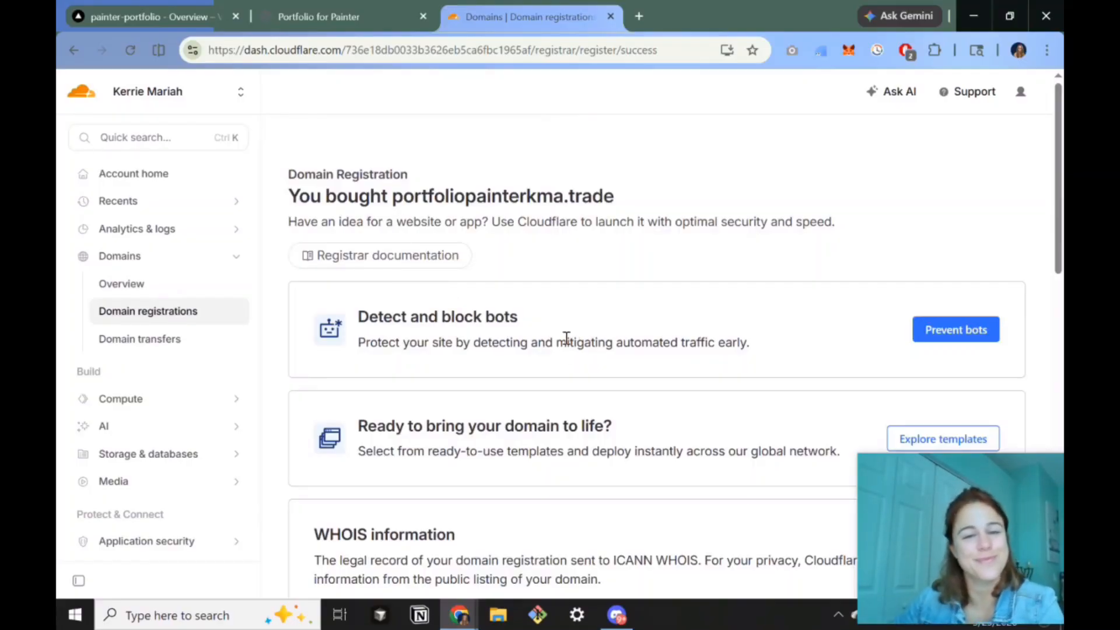
Review the new domain's WHOIS and registrant information on the purchase confirmation page and cancel its automatic renewal.
scroll(408, 393, down, 2)
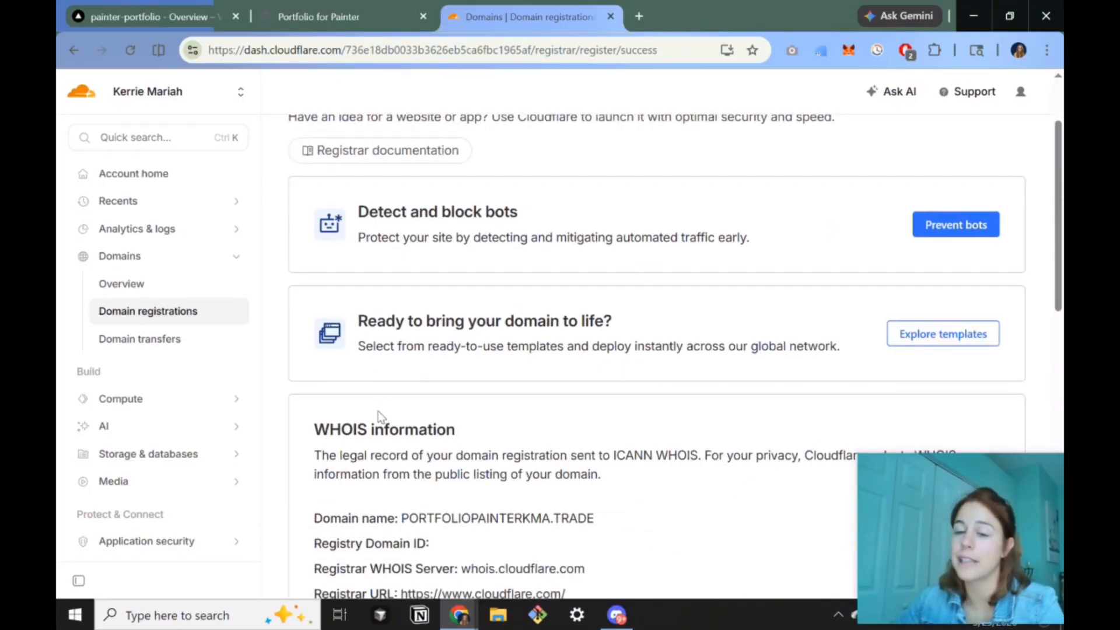
drag(407, 211, 519, 212)
scroll(697, 352, up, 2)
scroll(696, 349, down, 7)
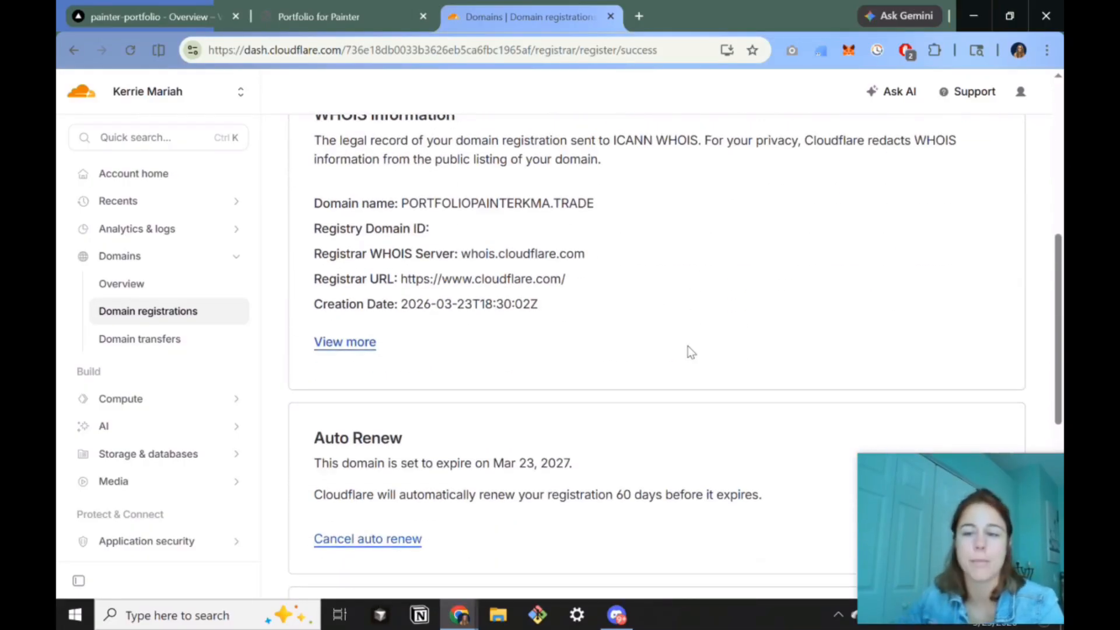
scroll(690, 352, down, 3)
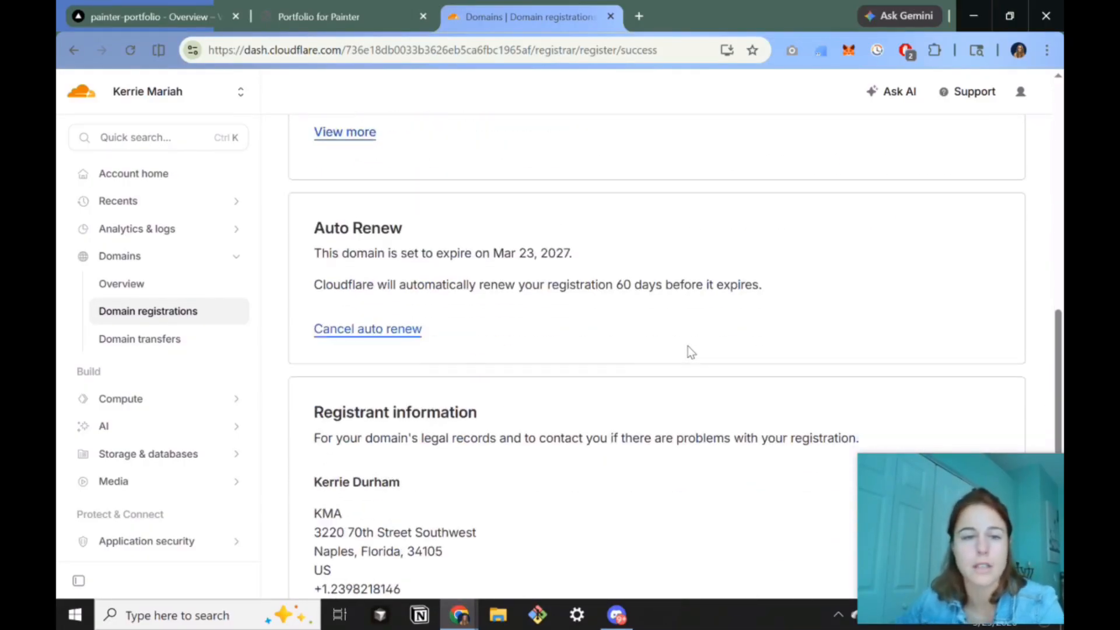
click(374, 338)
scroll(476, 397, down, 4)
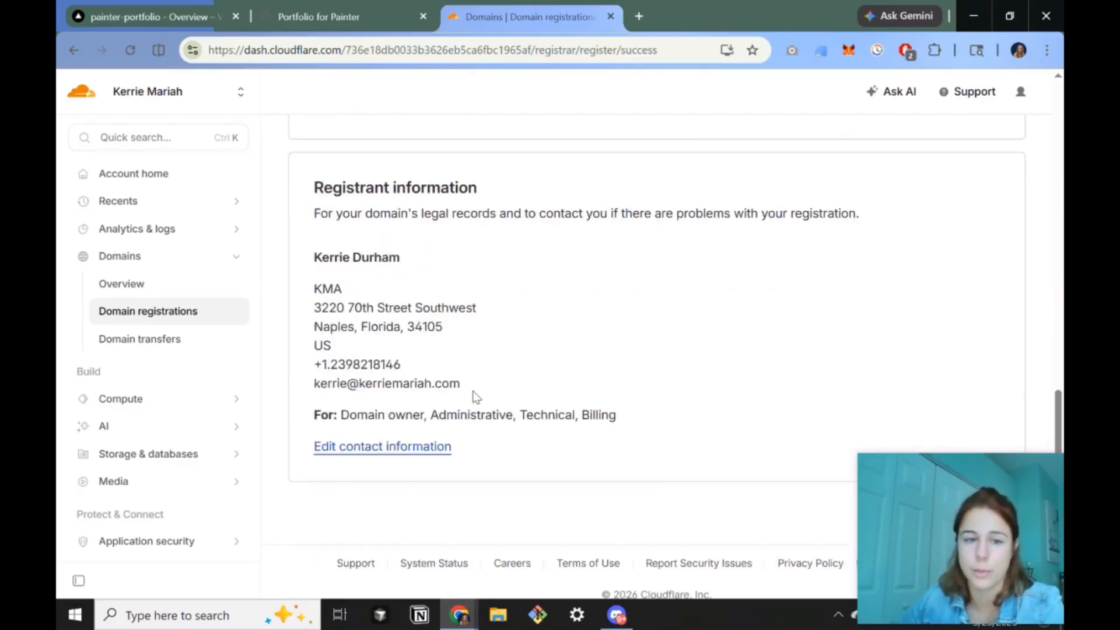
scroll(461, 390, up, 12)
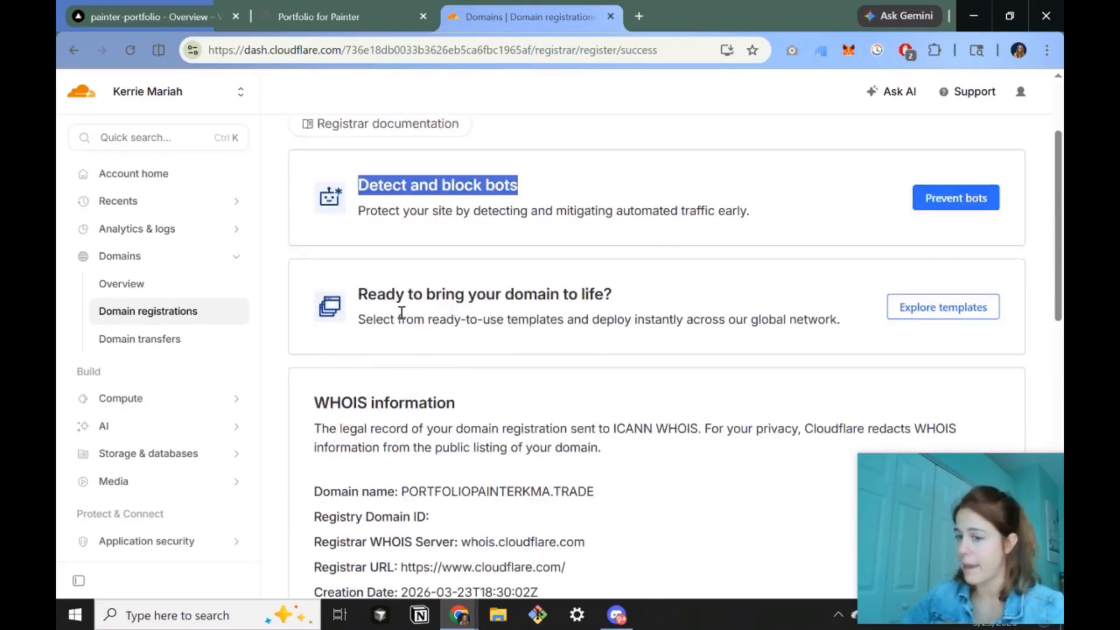
Copy portfoliopainterkma.trade from the Cloudflare purchase confirmation and search for it among the Vercel project's domains.
click(241, 3)
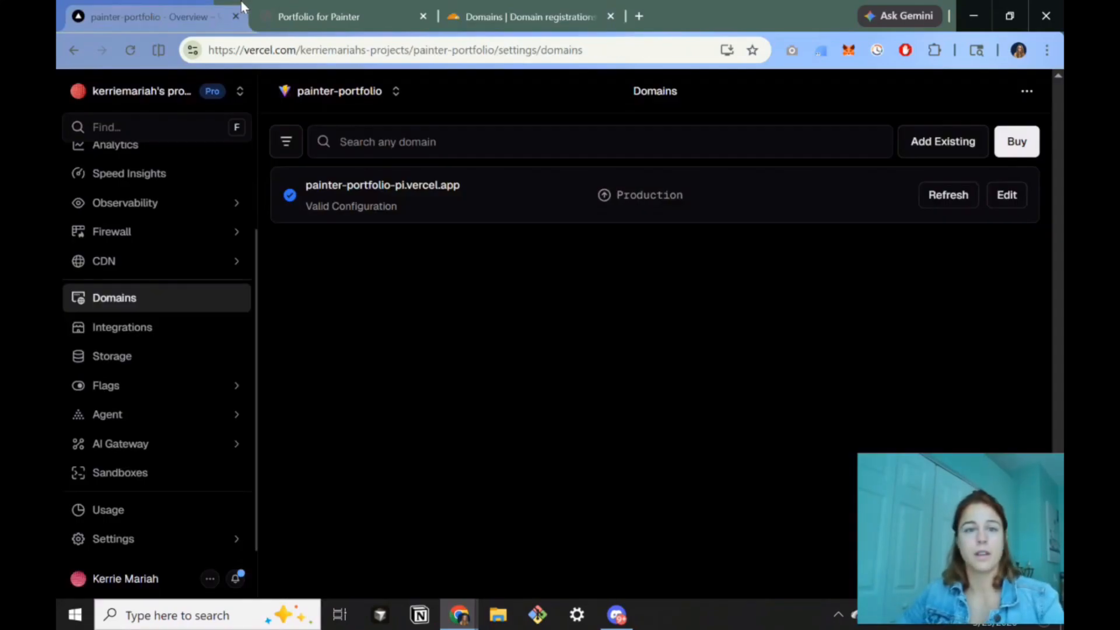
click(660, 133)
click(588, 13)
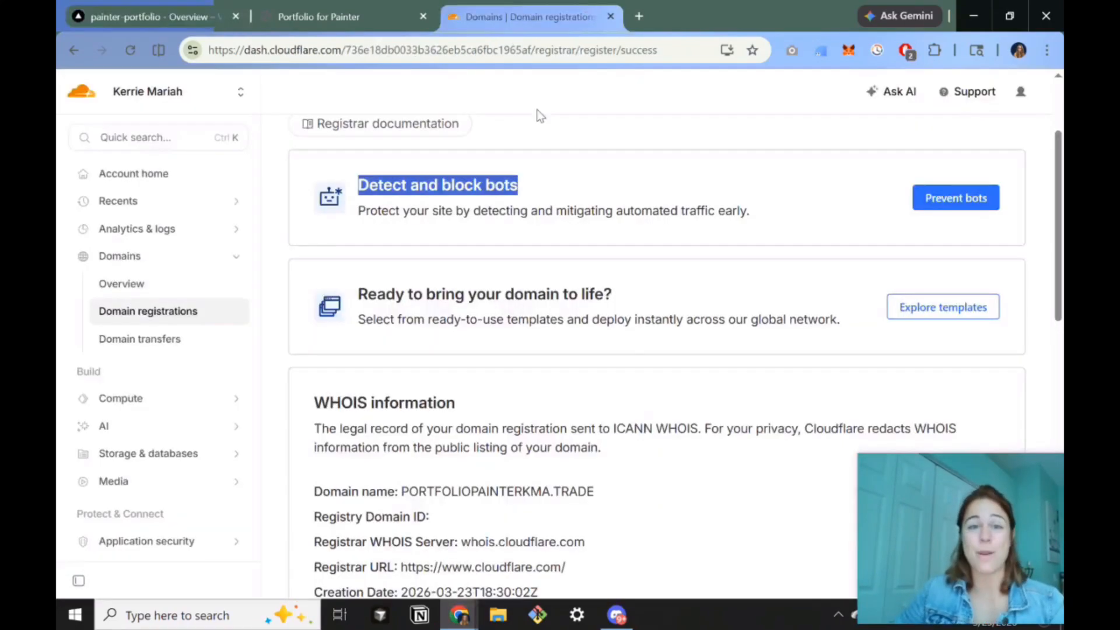
scroll(573, 219, up, 2)
drag(615, 201, 394, 192)
key(ctrl+c)
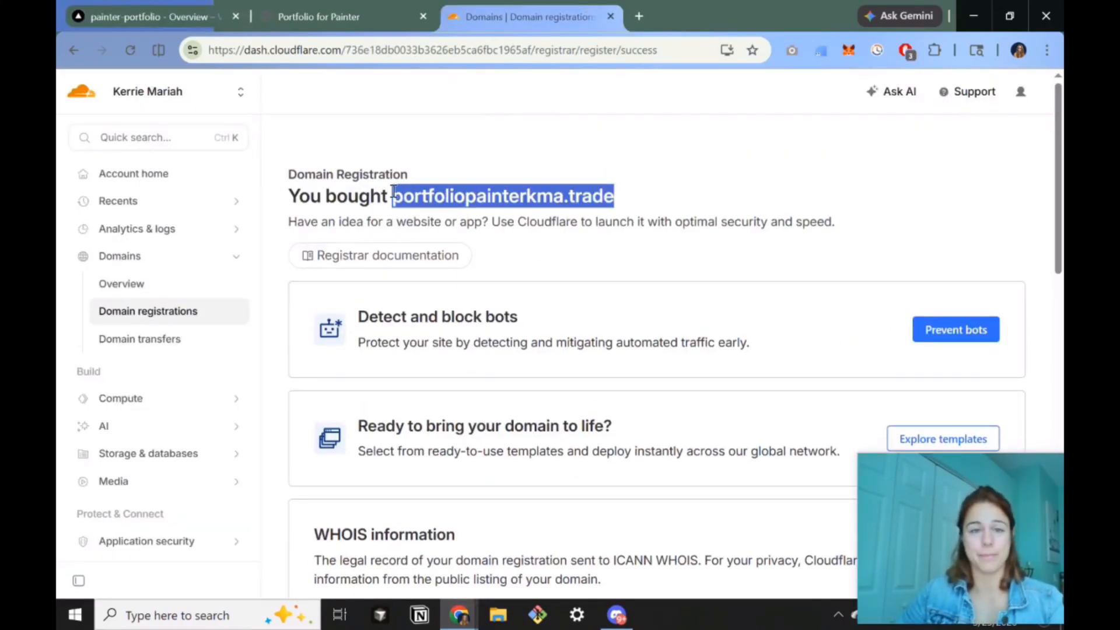
click(350, 7)
click(146, 17)
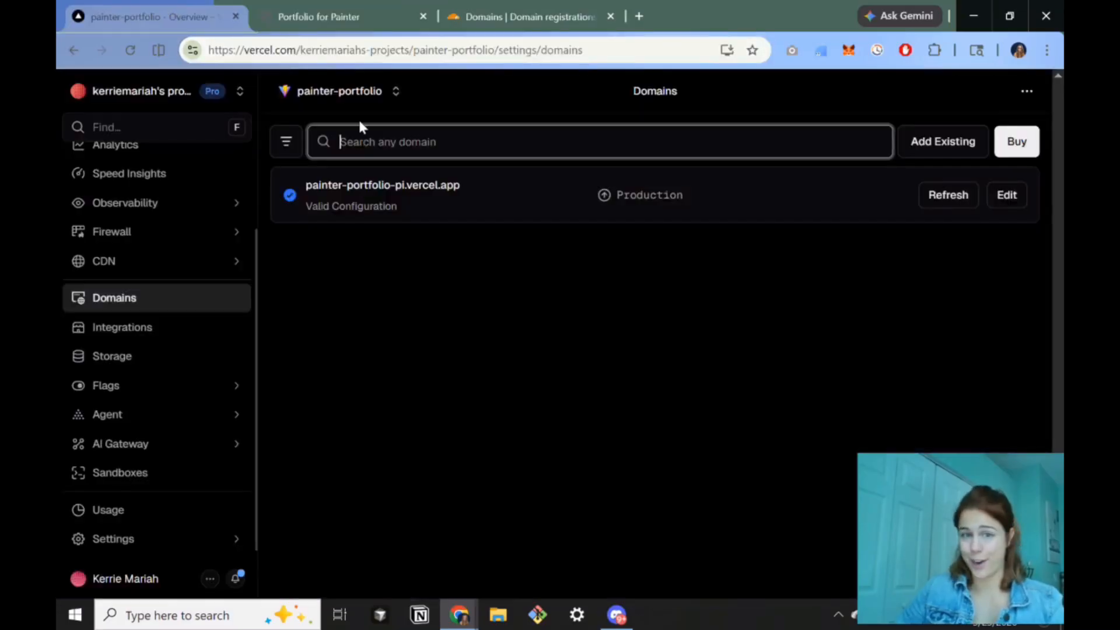
key(ctrl+v)
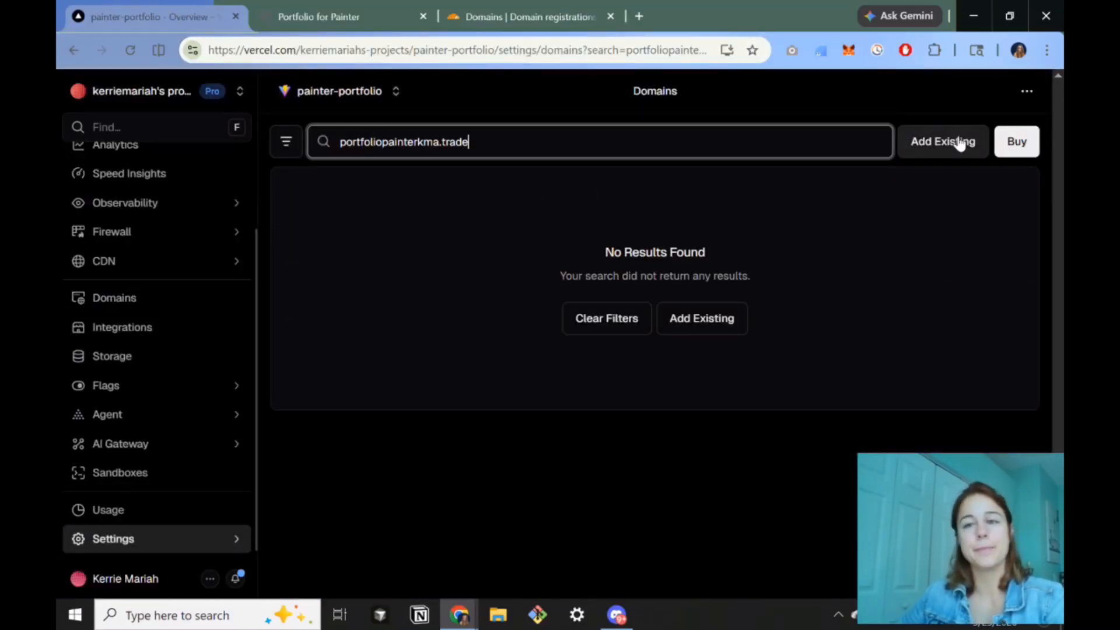
click(958, 142)
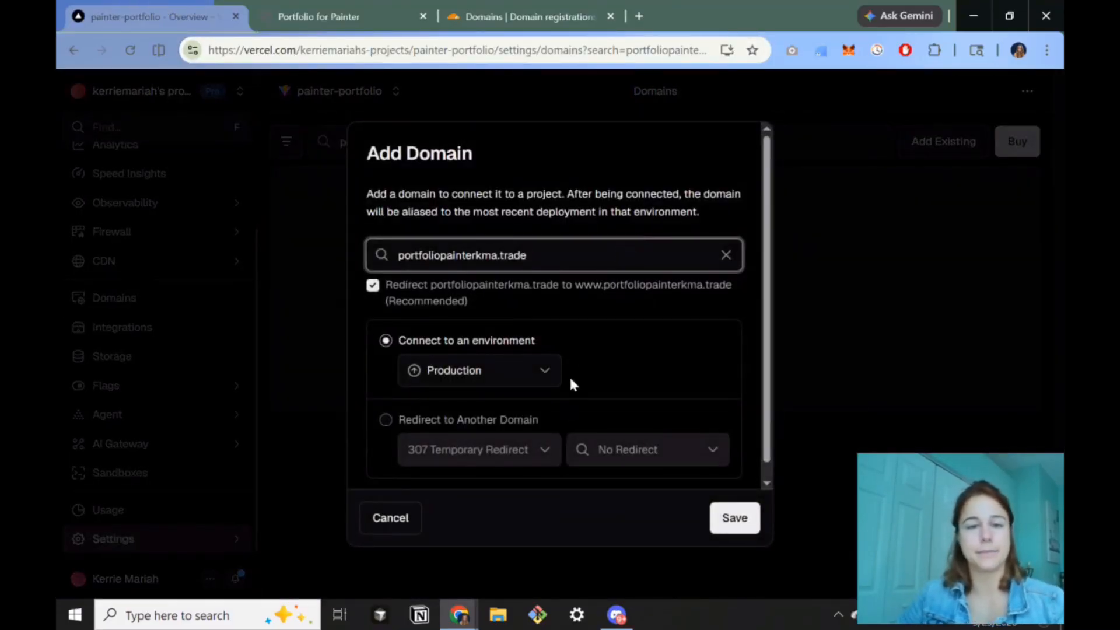
scroll(579, 336, down, 1)
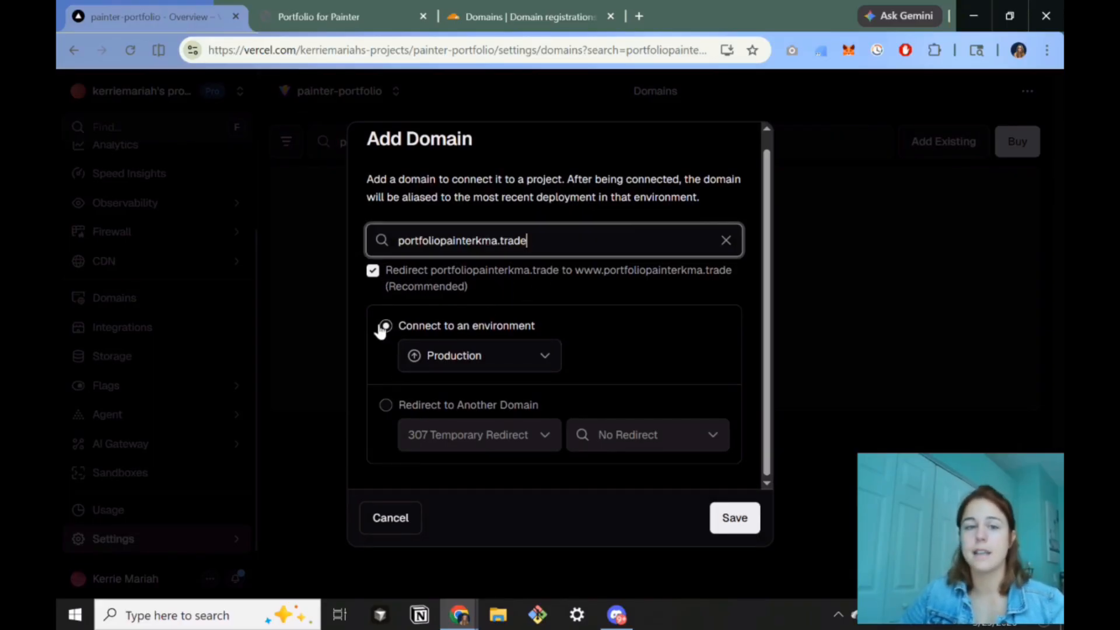
click(734, 517)
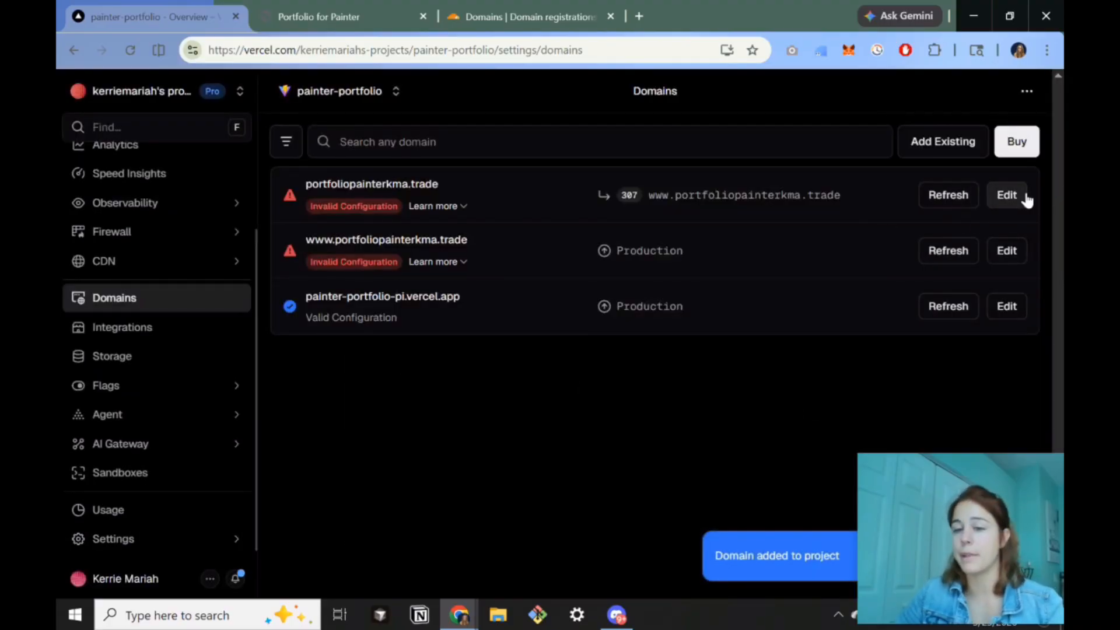
Expand the configuration details of portfoliopainterkma.trade and its www version and examine the DNS record types, names and values Vercel requires.
click(745, 210)
scroll(641, 368, down, 1)
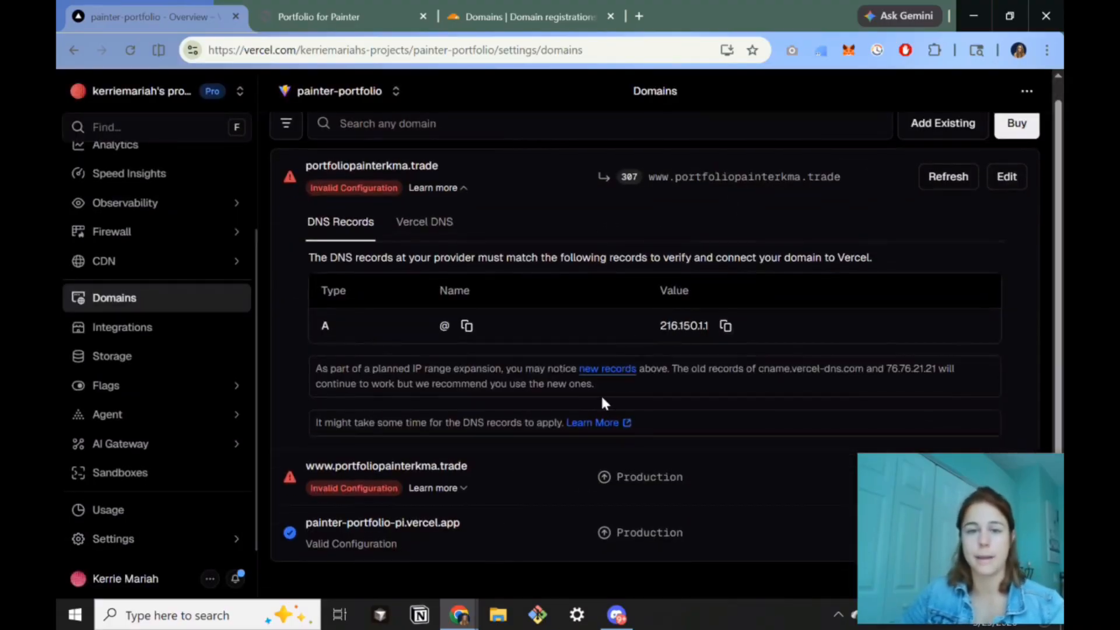
click(606, 475)
scroll(688, 351, down, 2)
scroll(692, 358, down, 2)
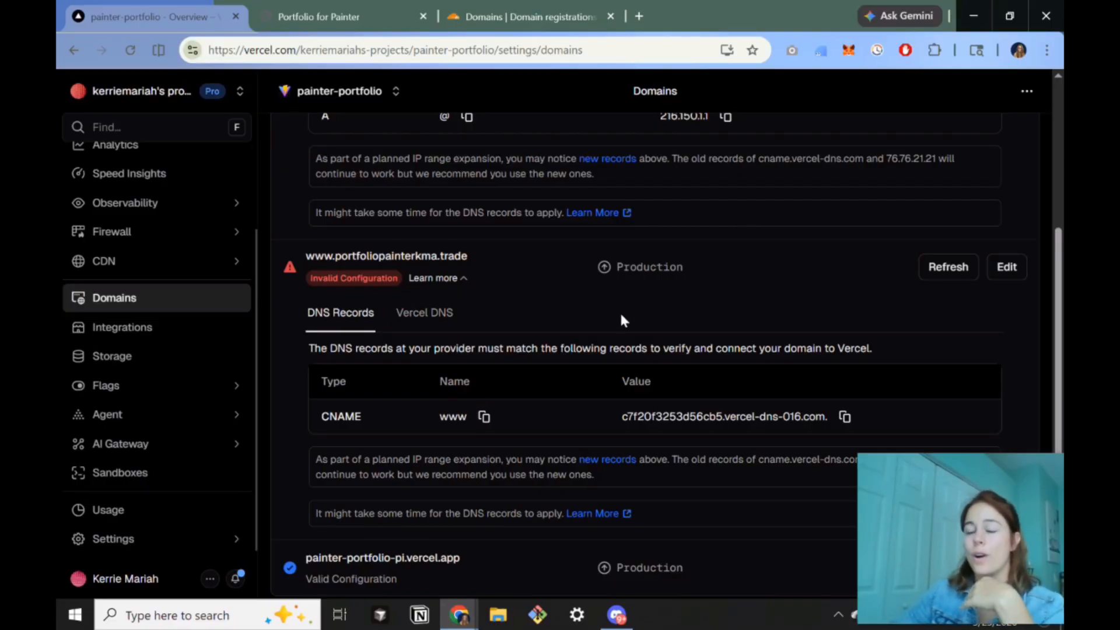
scroll(725, 376, up, 3)
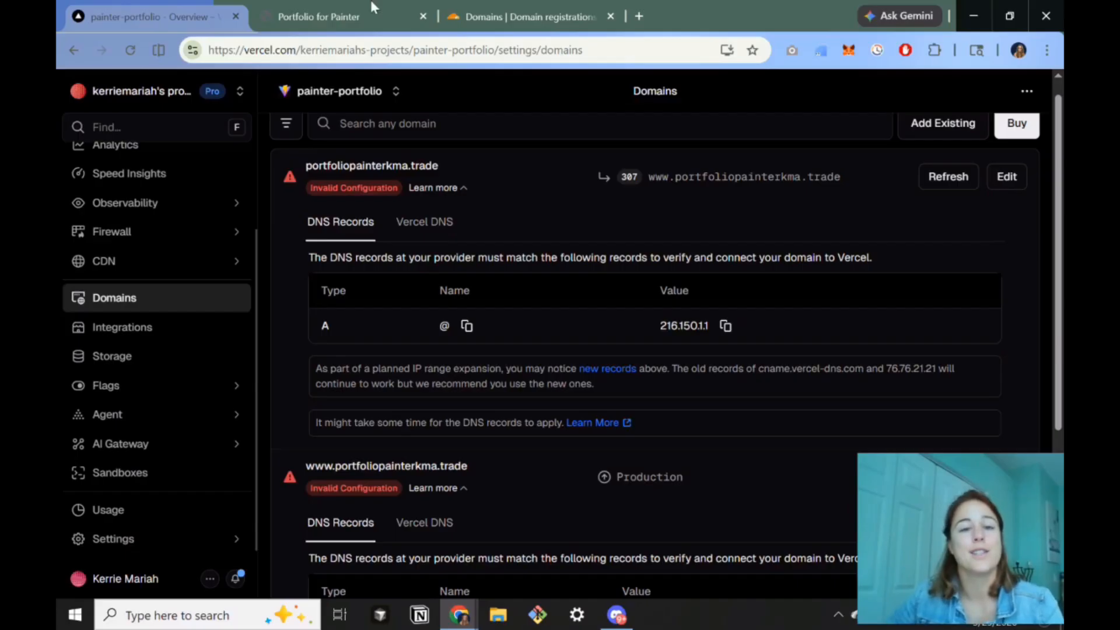
scroll(500, 428, down, 3)
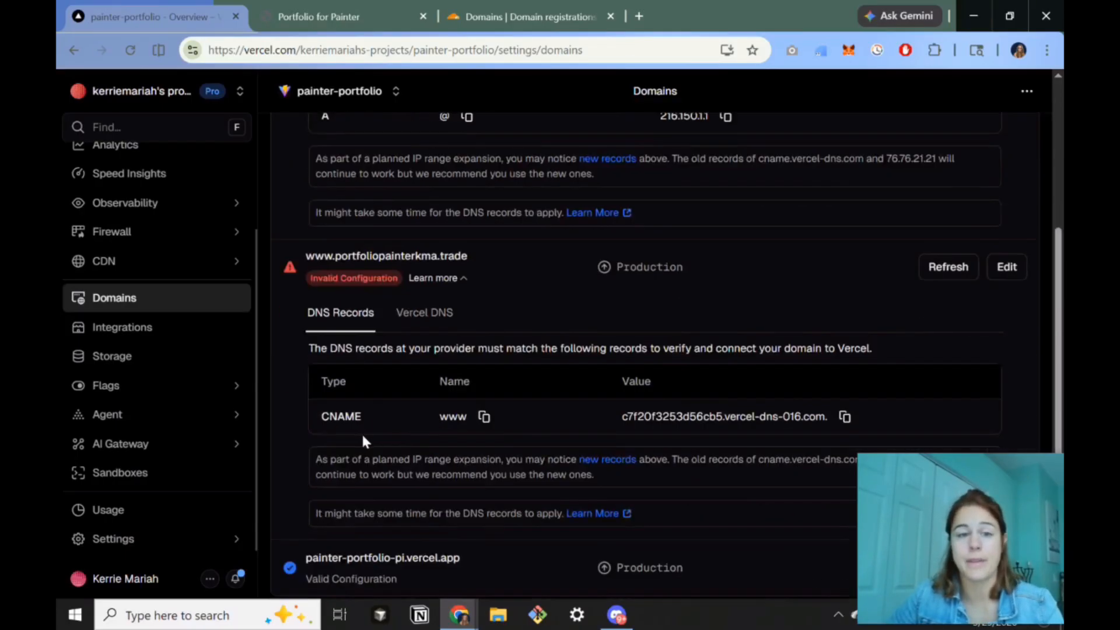
drag(359, 424, 297, 416)
scroll(386, 422, up, 3)
click(311, 330)
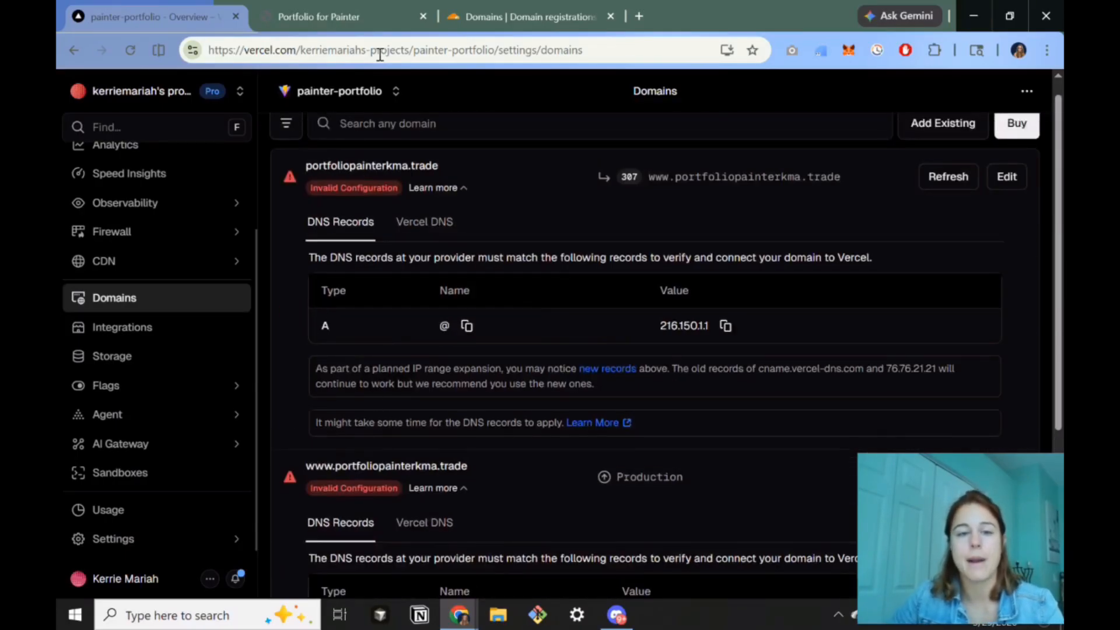
Switch to Cloudflare and open the management page of portfoliopainterkma.trade from the domain registrations.
click(499, 12)
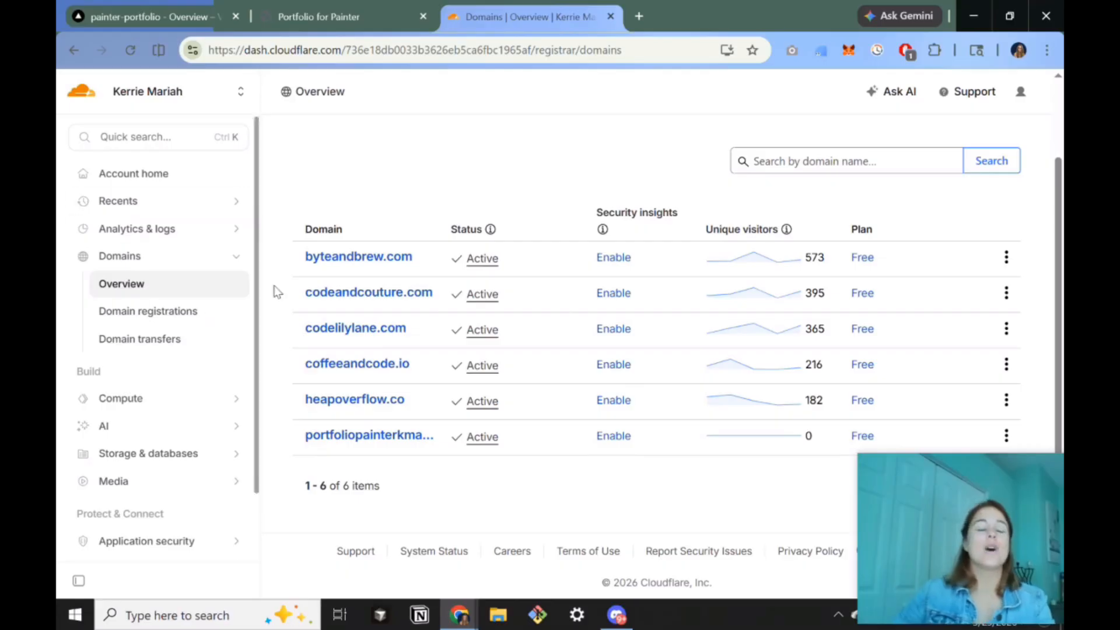
click(169, 313)
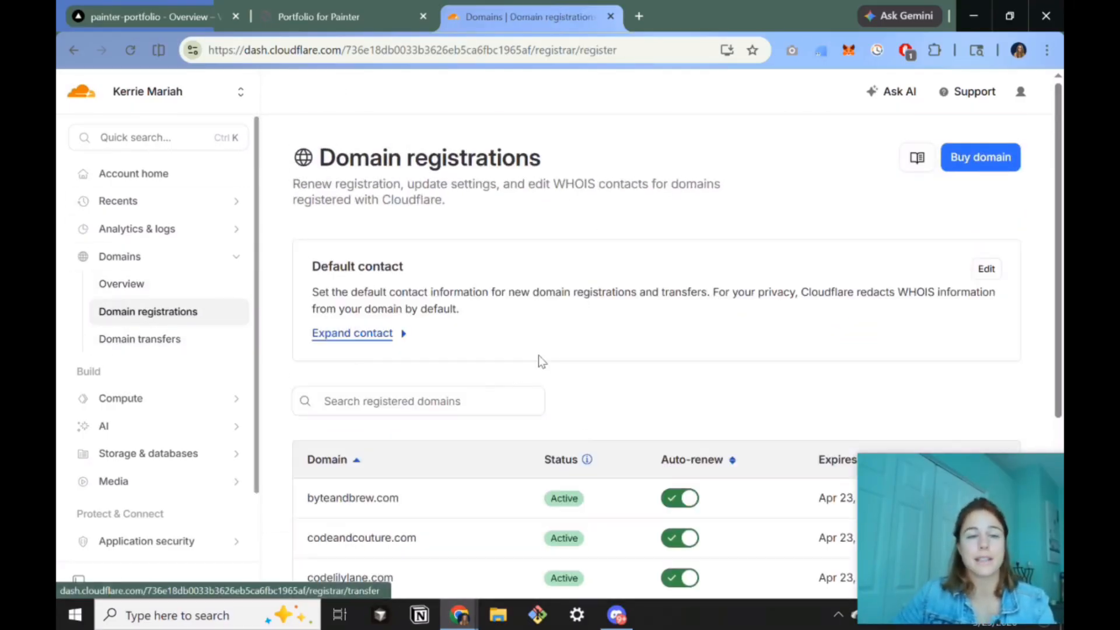
scroll(538, 355, down, 5)
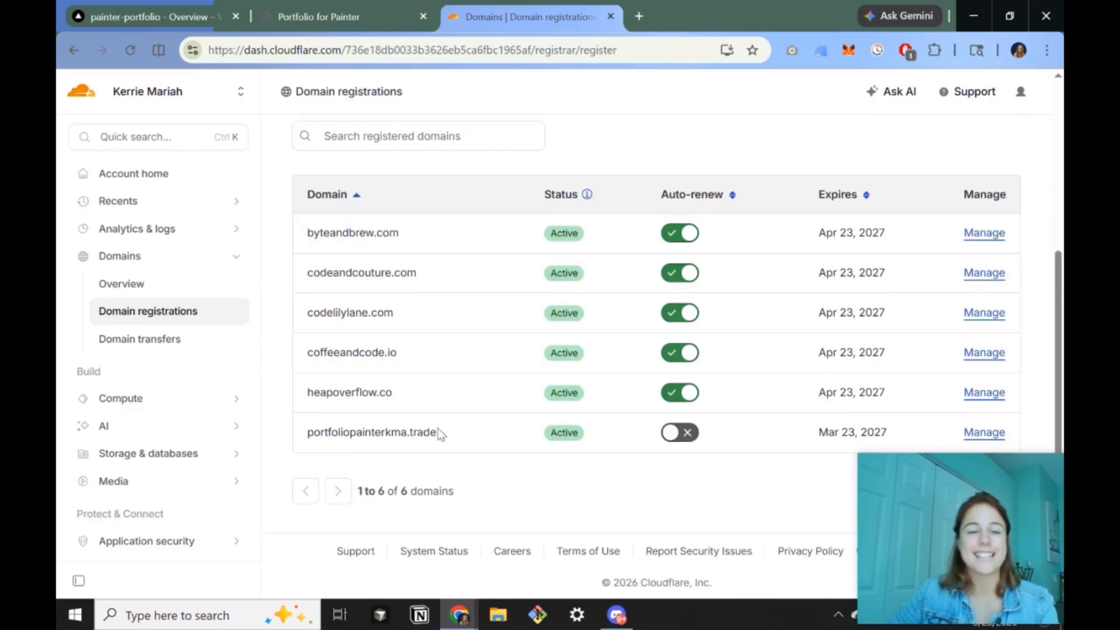
drag(437, 431, 302, 432)
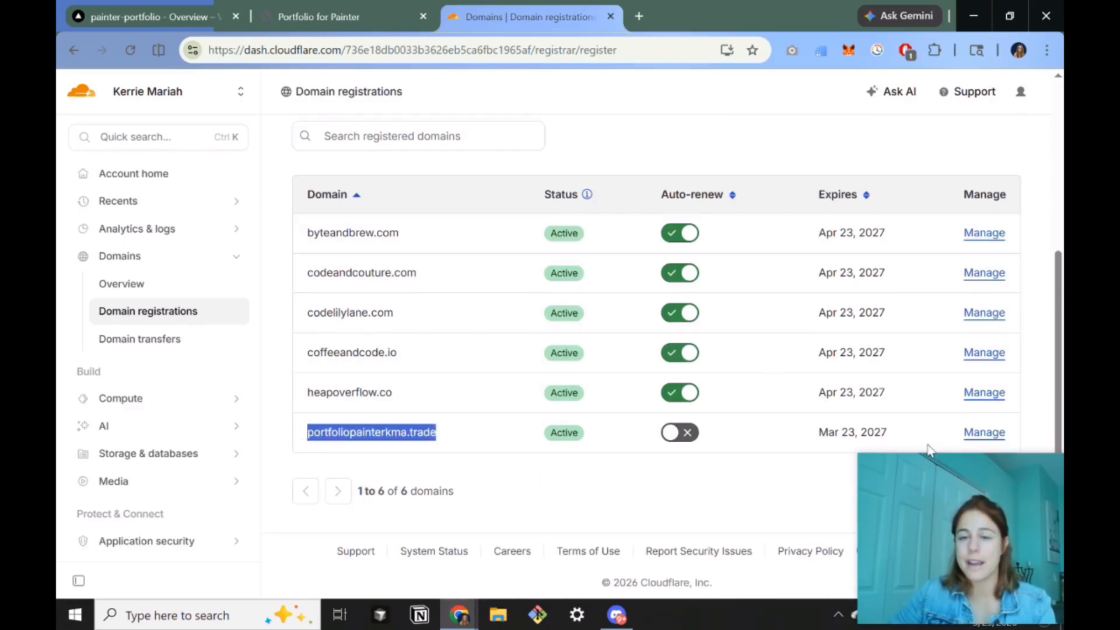
click(982, 434)
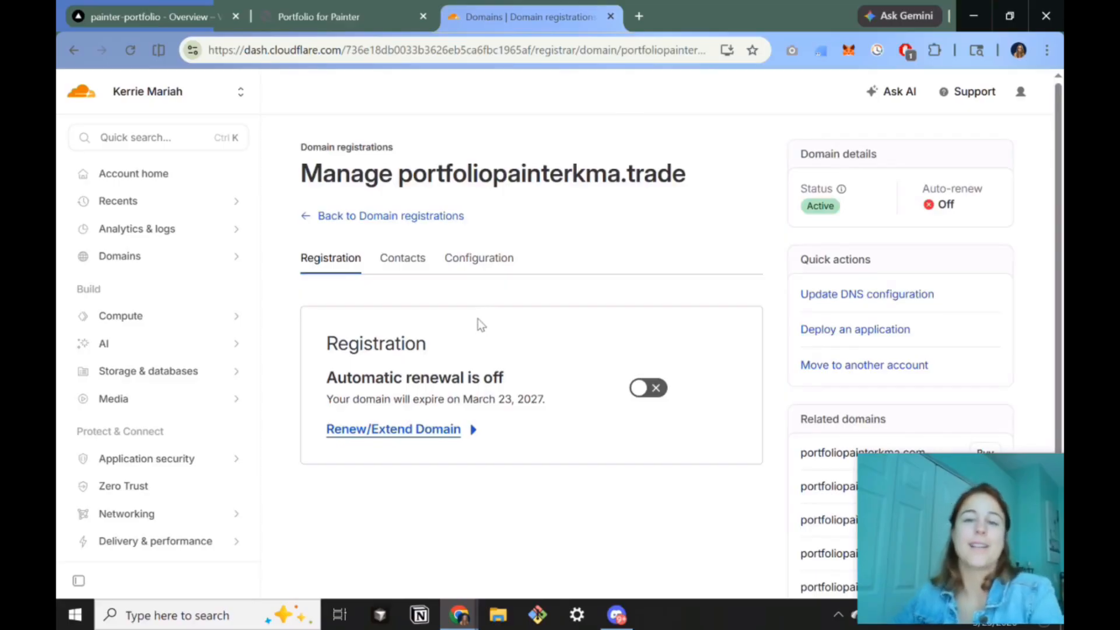
Examine the domain's registration and configuration settings, including DNSSEC, WHOIS privacy and transfer options.
scroll(479, 324, down, 2)
scroll(477, 310, up, 2)
click(460, 263)
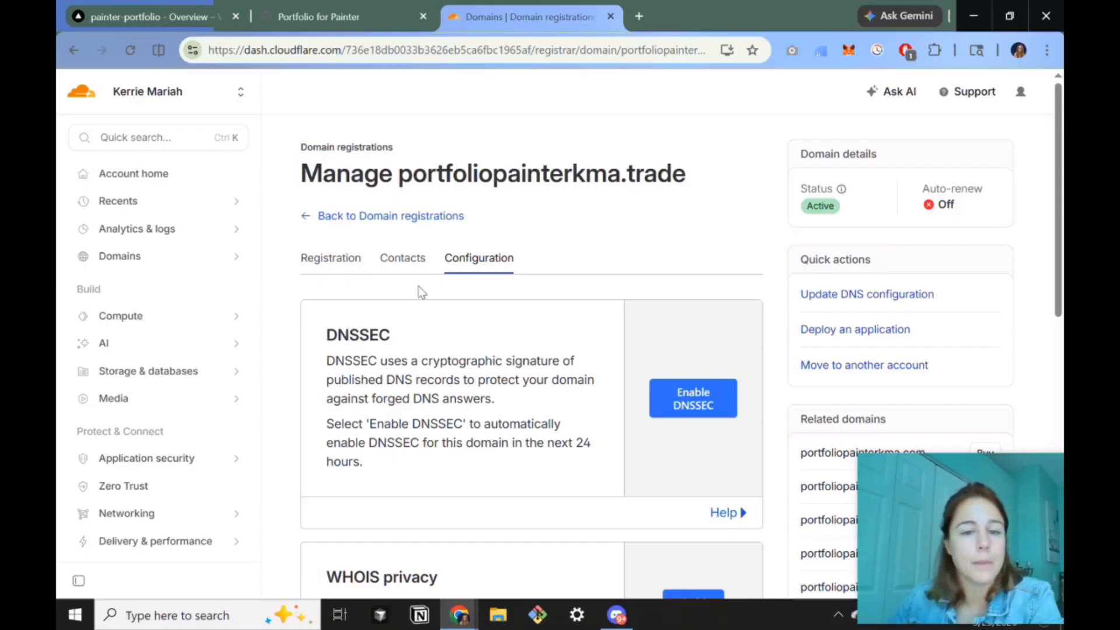
scroll(518, 432, down, 2)
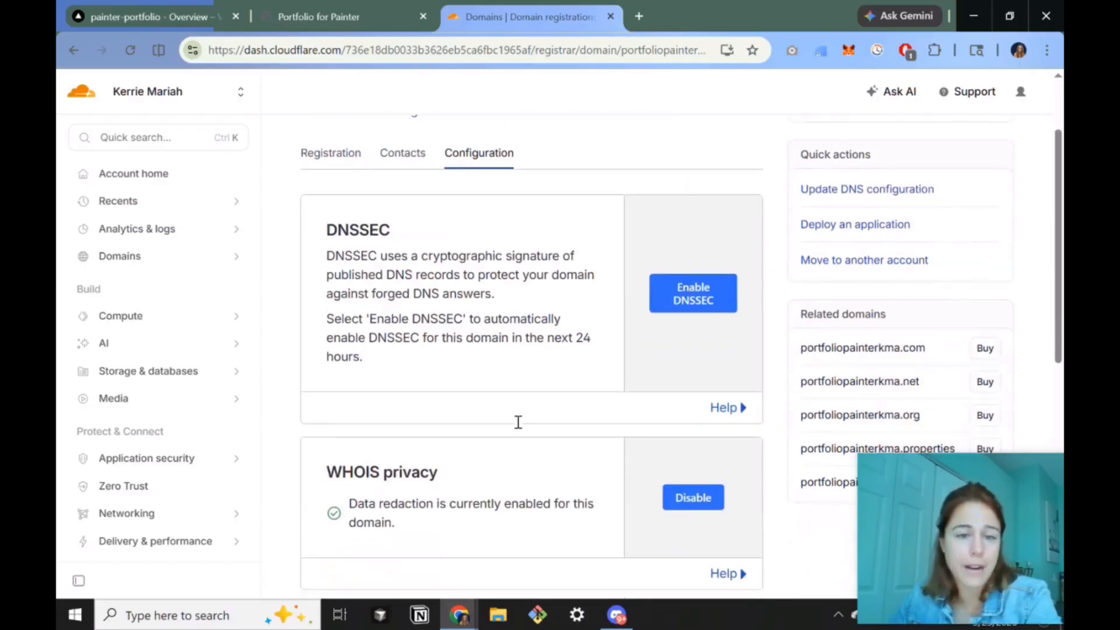
scroll(518, 422, down, 4)
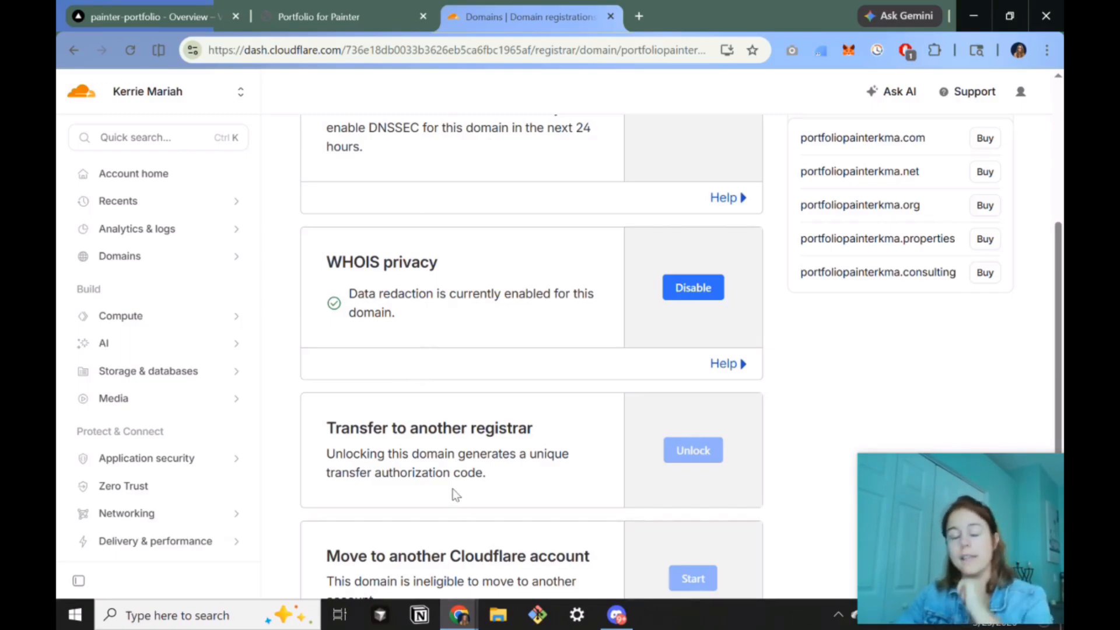
scroll(452, 492, down, 5)
scroll(451, 490, up, 5)
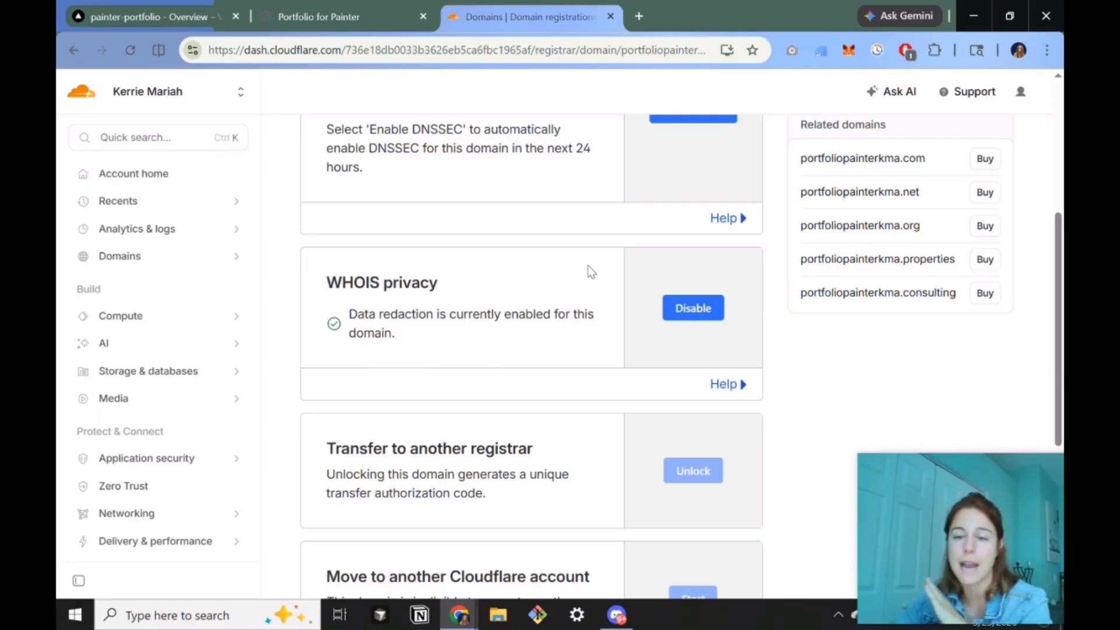
scroll(591, 271, up, 3)
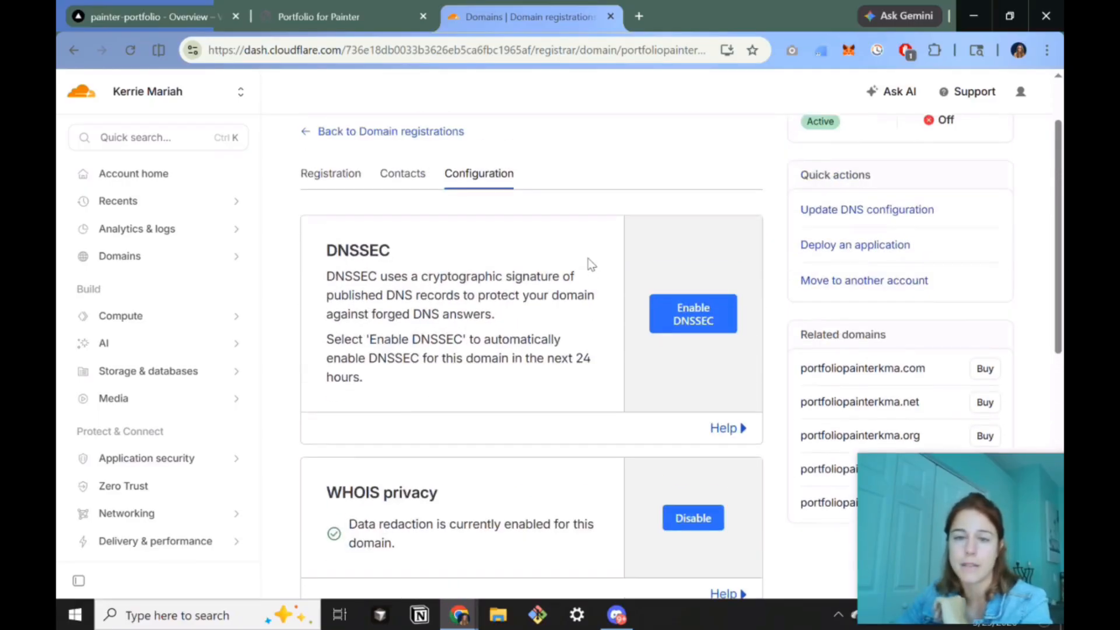
Open the domain's DNS configuration and start a new A record with the name @.
click(878, 219)
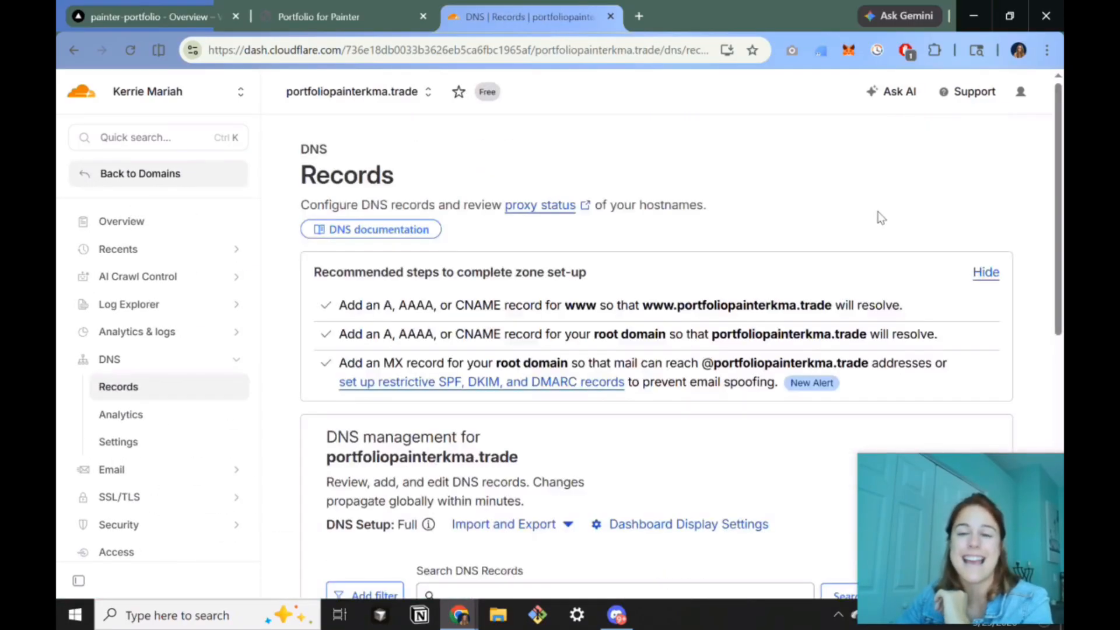
scroll(489, 444, down, 7)
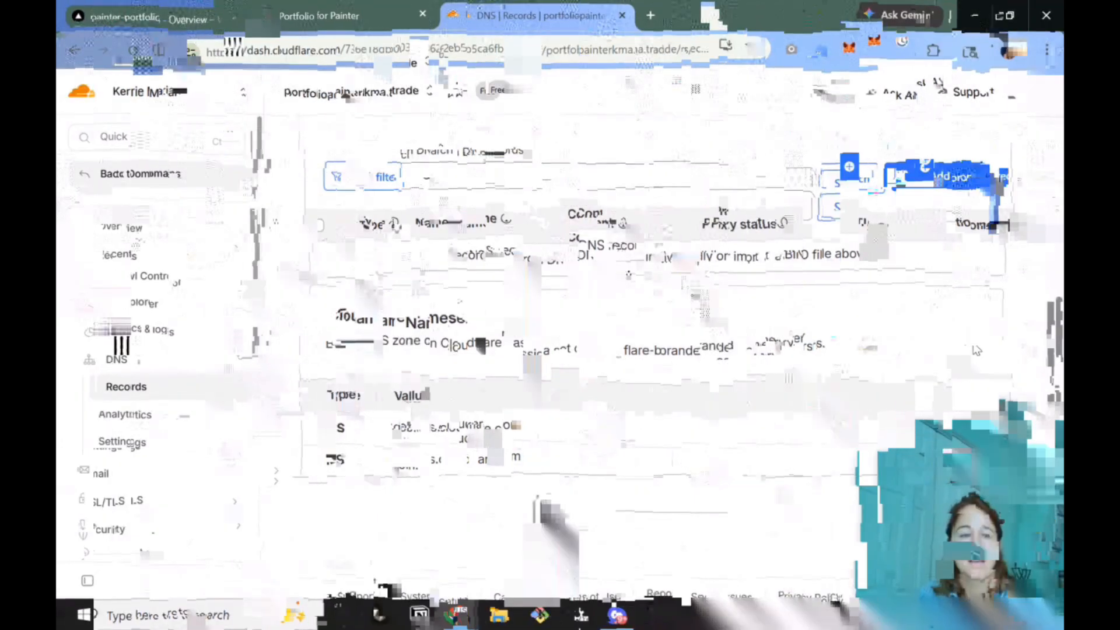
scroll(977, 350, up, 2)
click(910, 283)
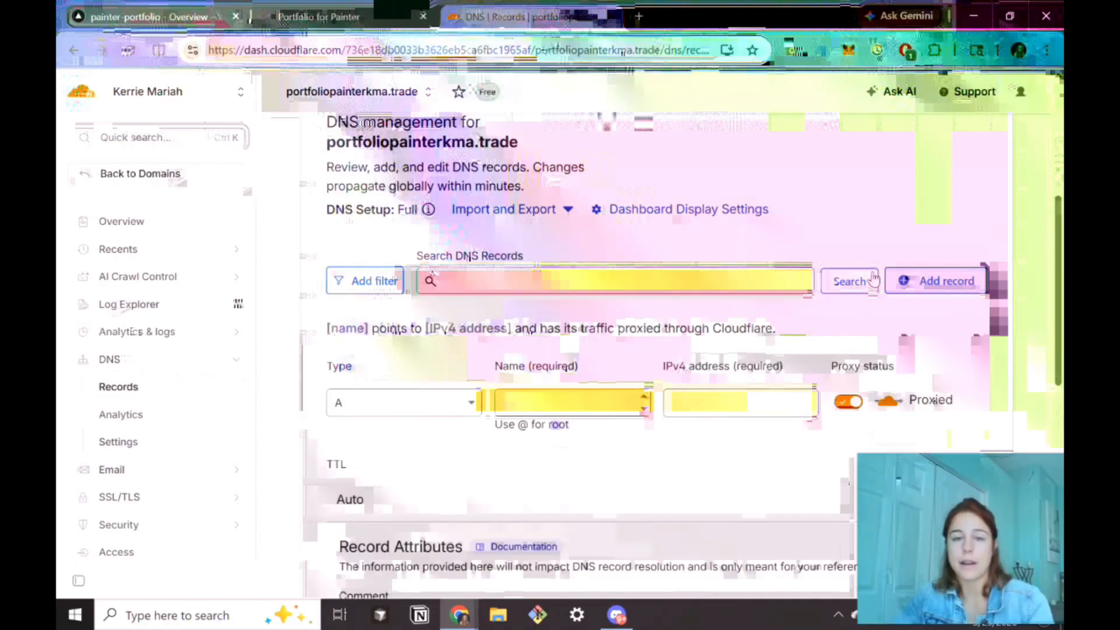
click(562, 402)
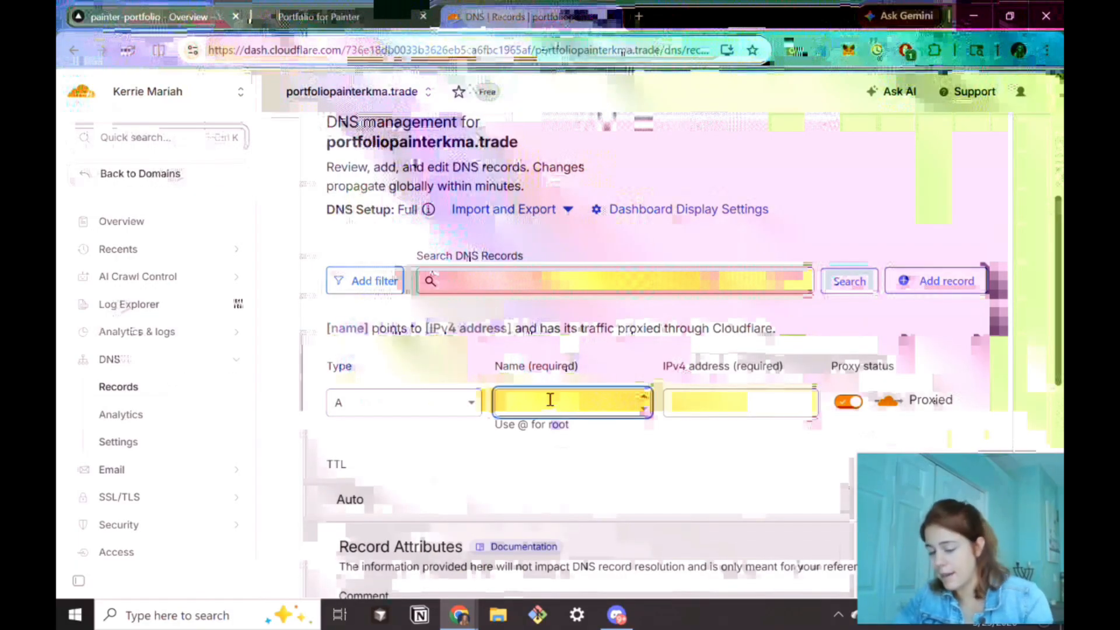
text(@)
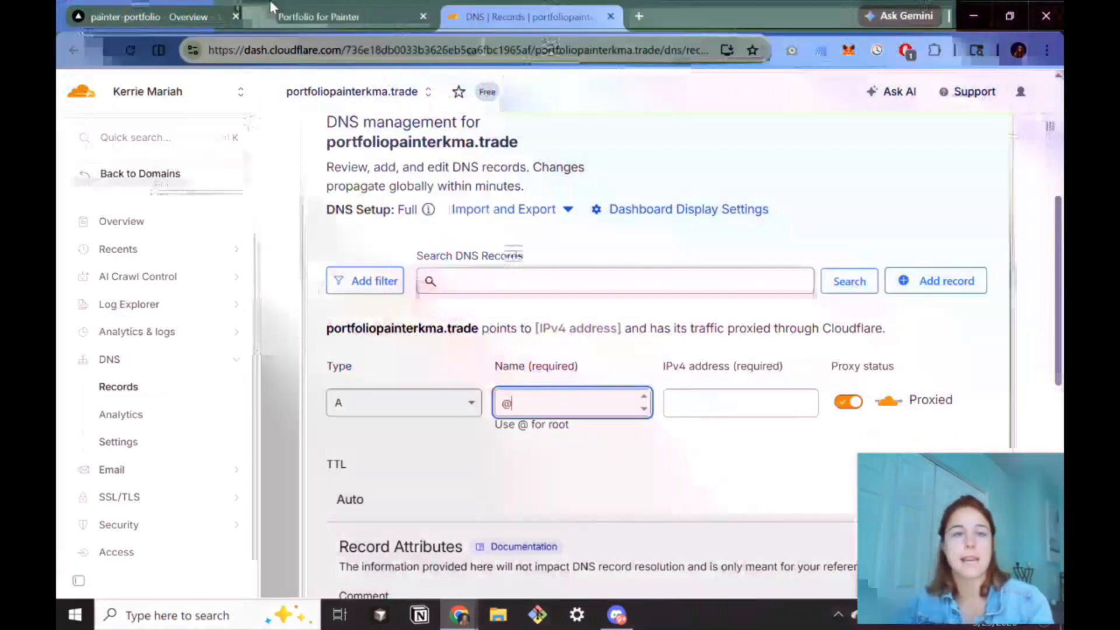
Copy the A record value 216.150.1.1 from Vercel into the new Cloudflare record's IPv4 address and save the record.
click(216, 18)
click(726, 326)
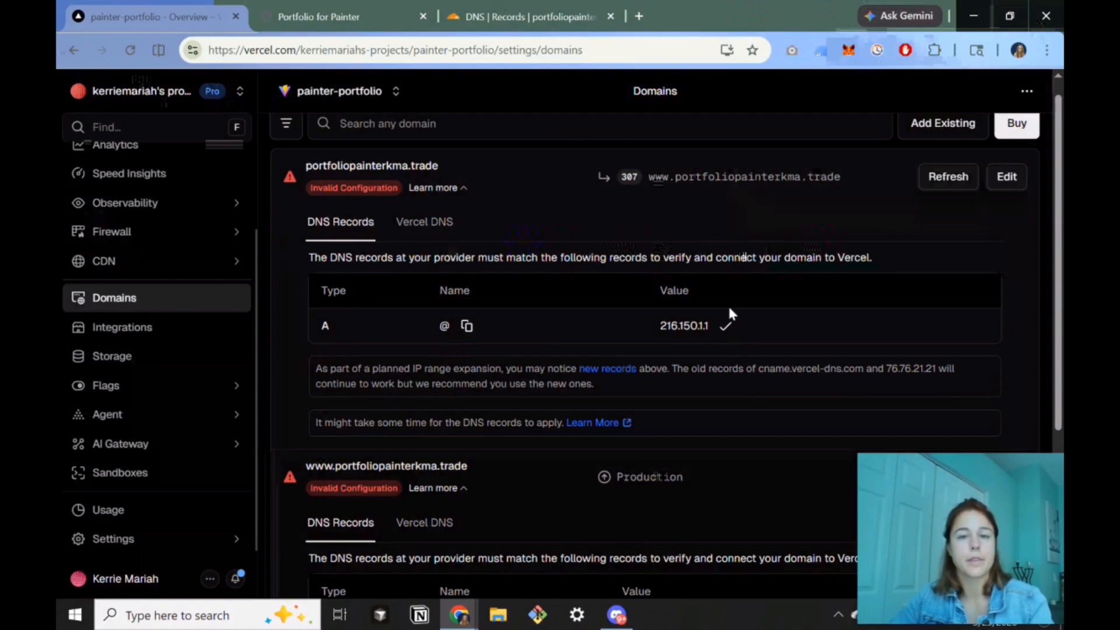
click(725, 326)
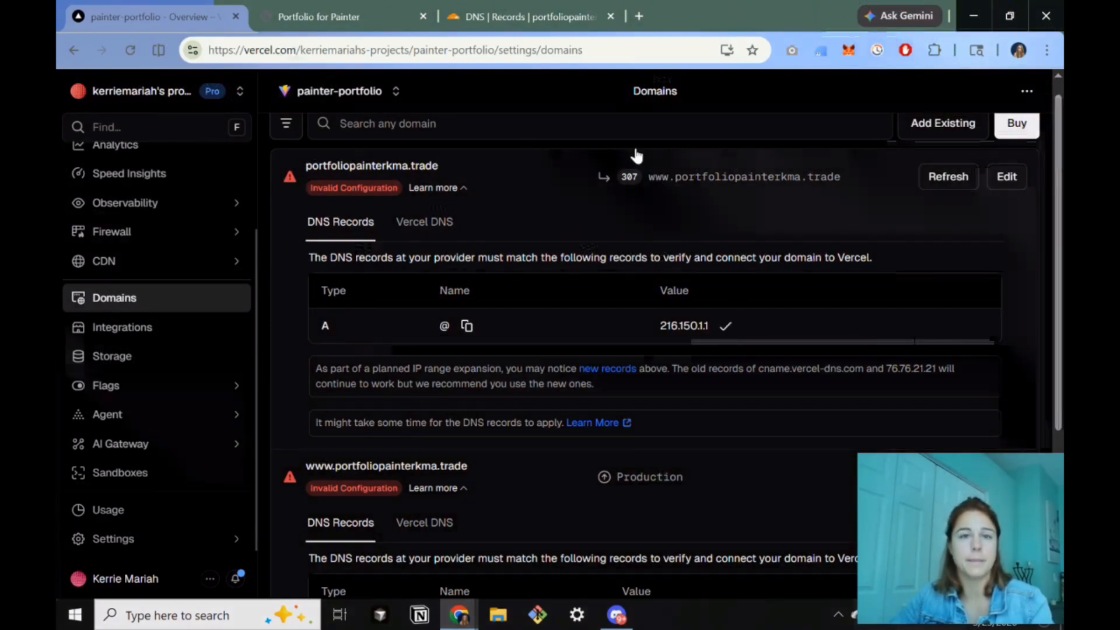
click(600, 17)
click(725, 409)
key(ctrl+v)
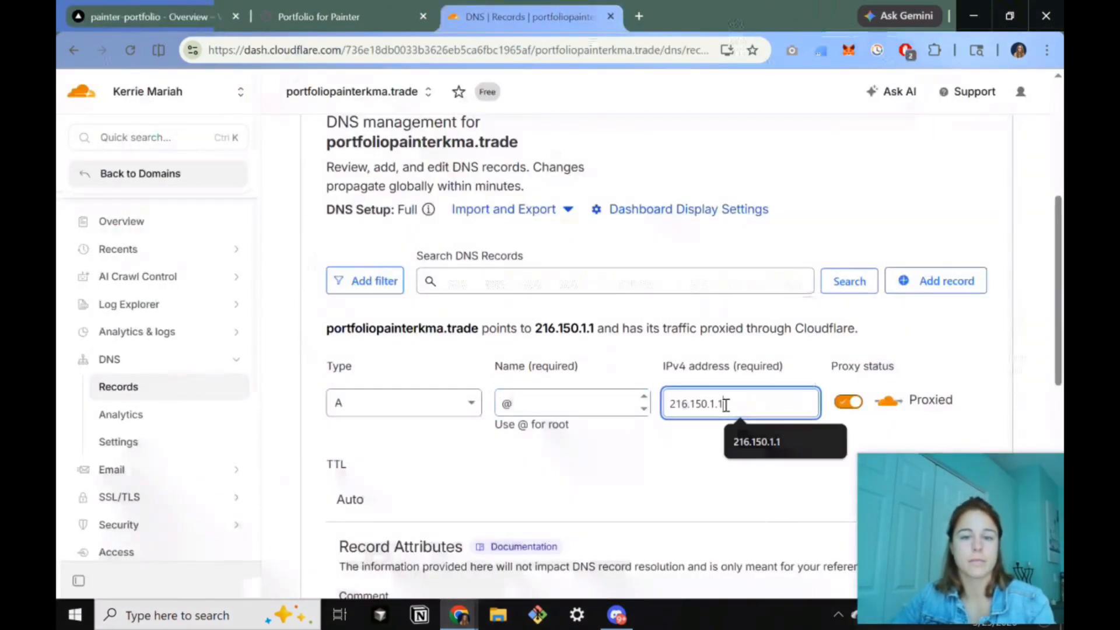
scroll(682, 469, down, 5)
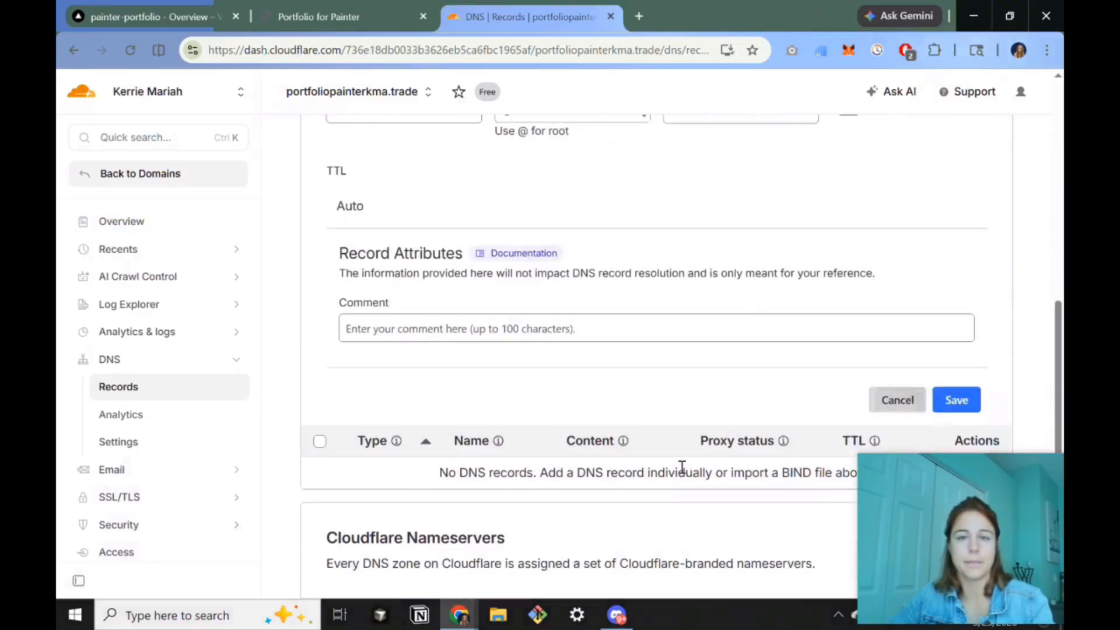
click(954, 382)
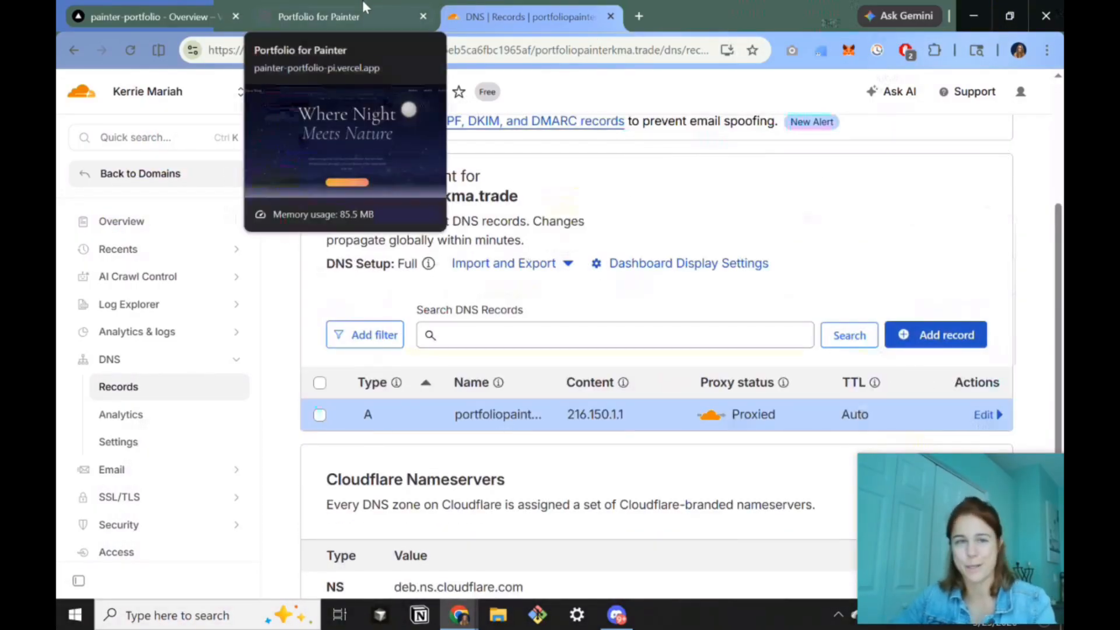
click(146, 16)
scroll(624, 519, down, 1)
scroll(626, 523, down, 2)
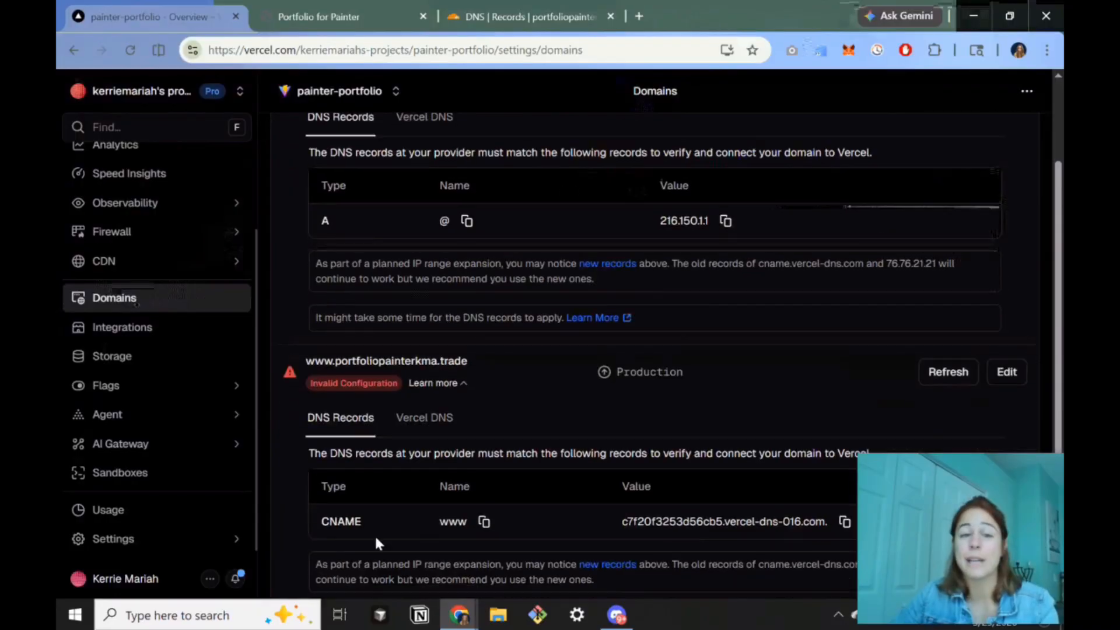
drag(334, 518, 319, 521)
scroll(495, 382, down, 3)
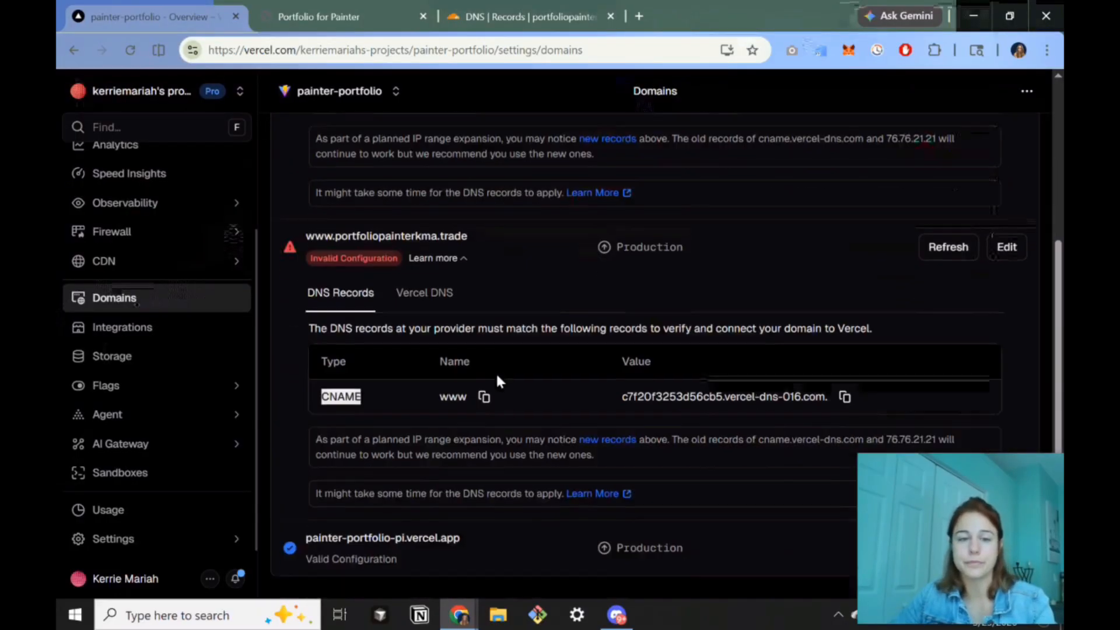
click(476, 16)
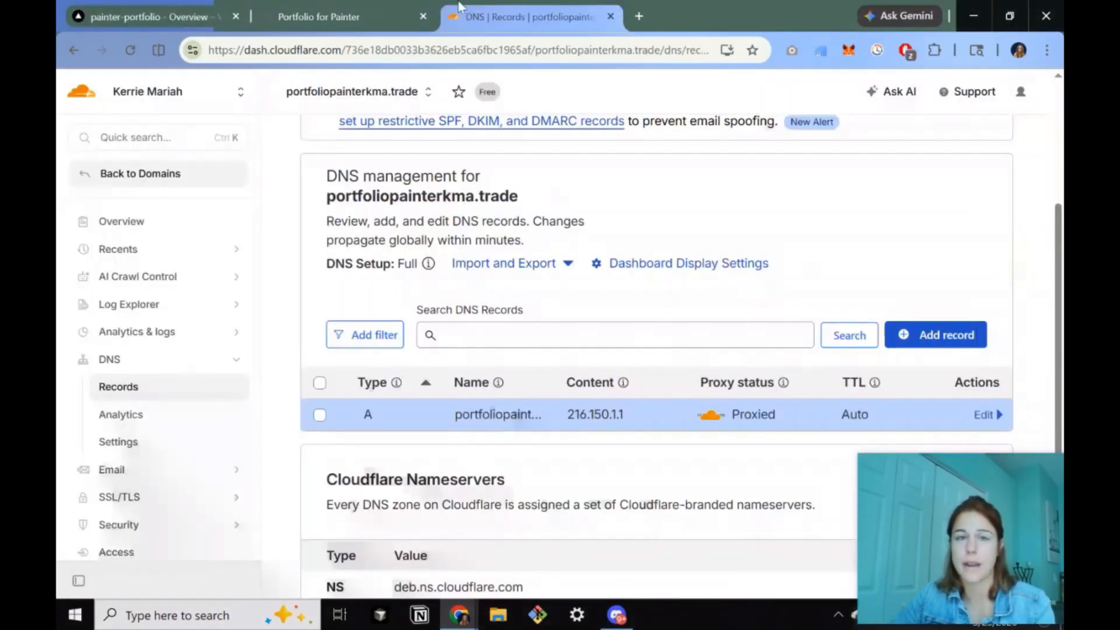
scroll(436, 404, down, 2)
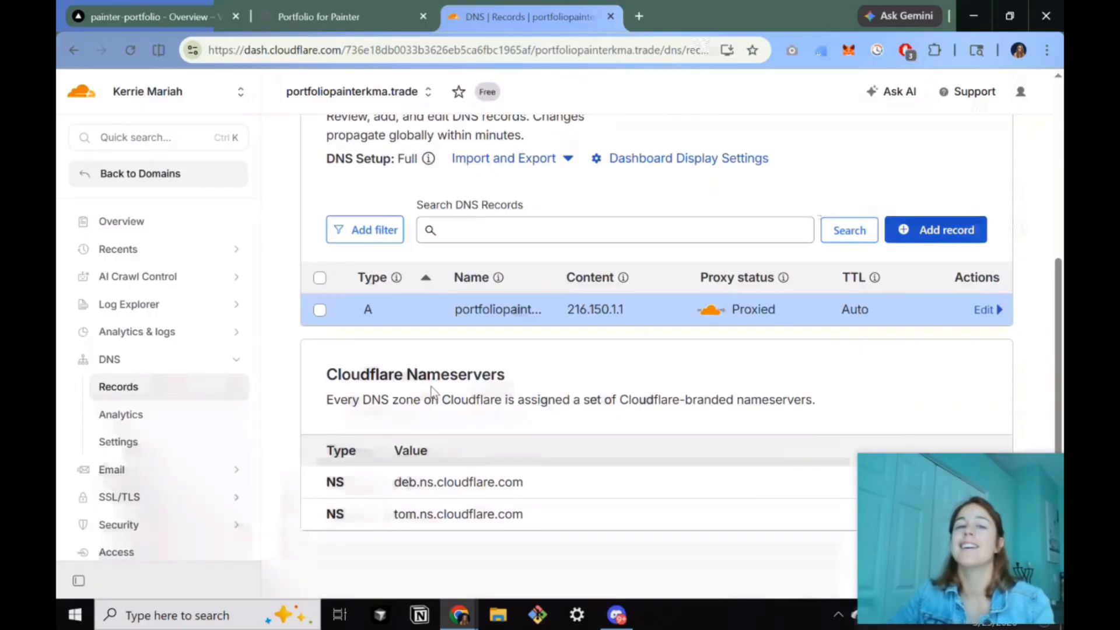
scroll(434, 385, up, 2)
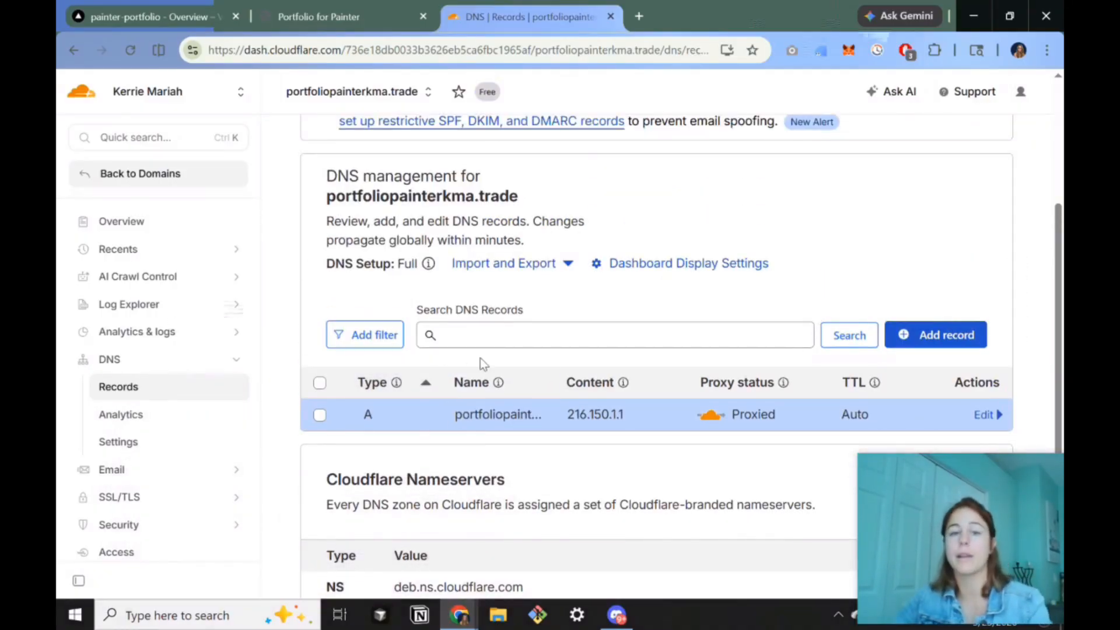
click(910, 331)
scroll(514, 396, down, 2)
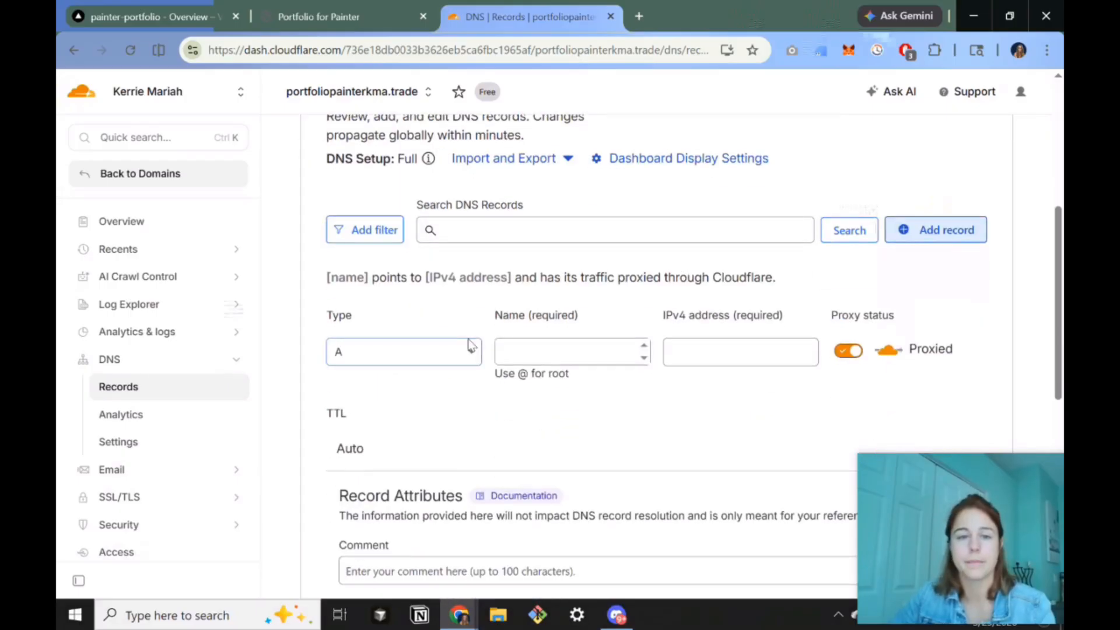
click(471, 345)
click(392, 485)
click(517, 336)
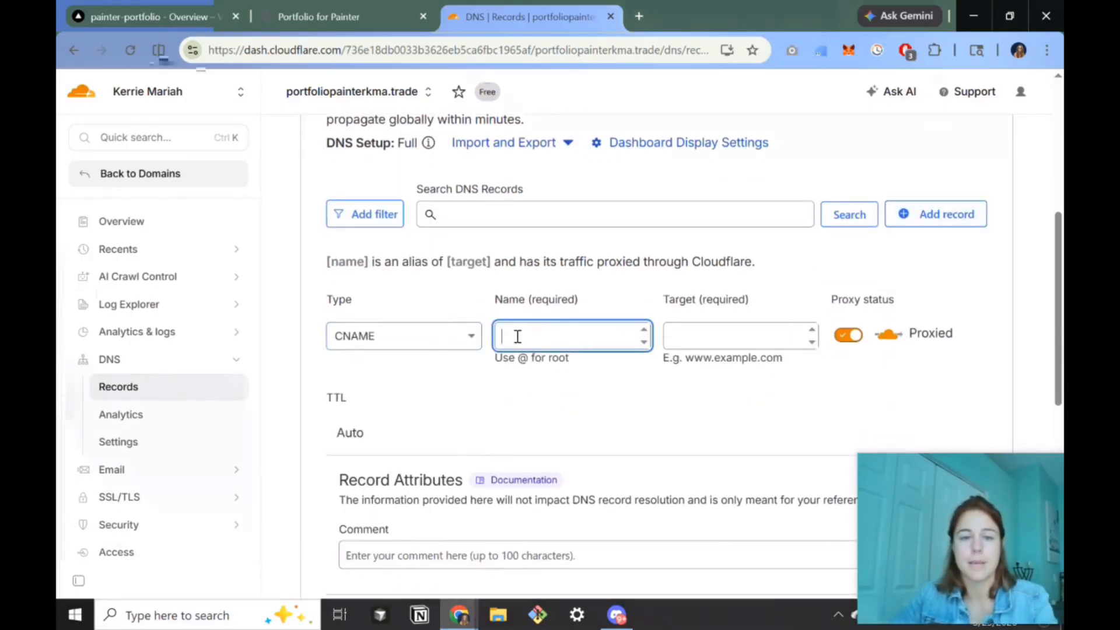
text(q)
key(BackSpace)
text(www)
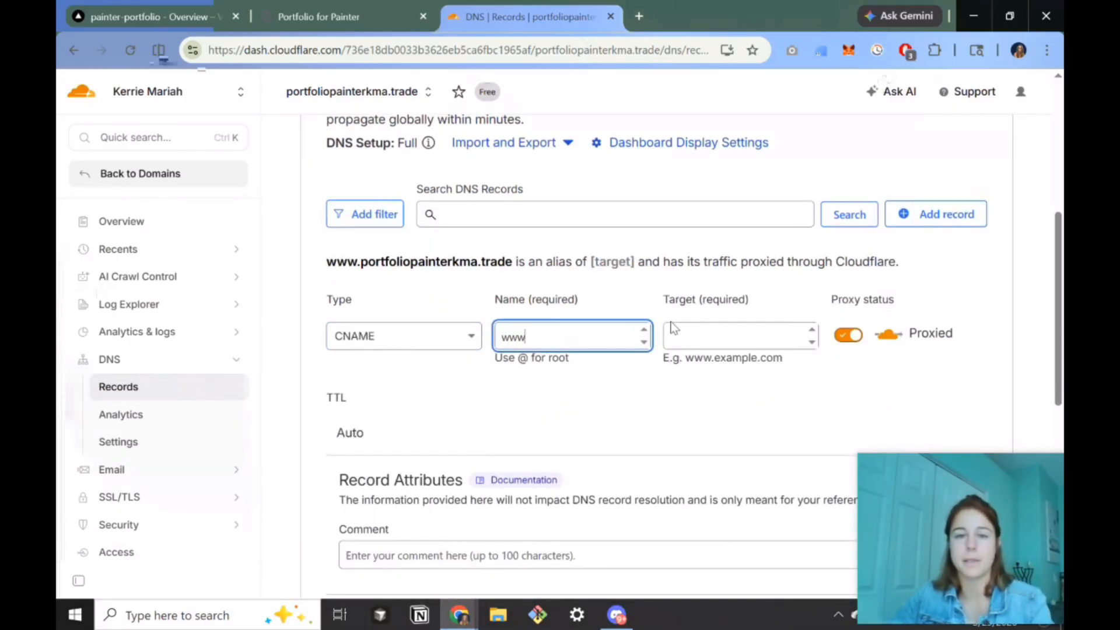
Copy the CNAME value c7f20f3253d56cb5.vercel-dns-016.com. from Vercel into the new Cloudflare record's target and save the record.
click(685, 332)
click(99, 8)
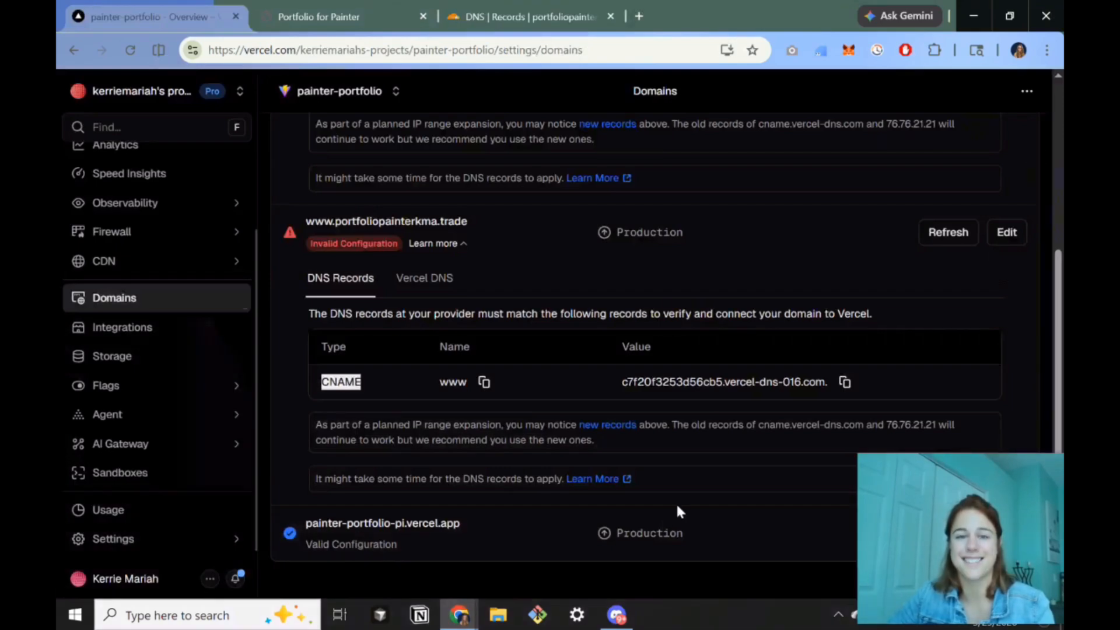
click(544, 379)
drag(654, 390, 724, 396)
click(844, 382)
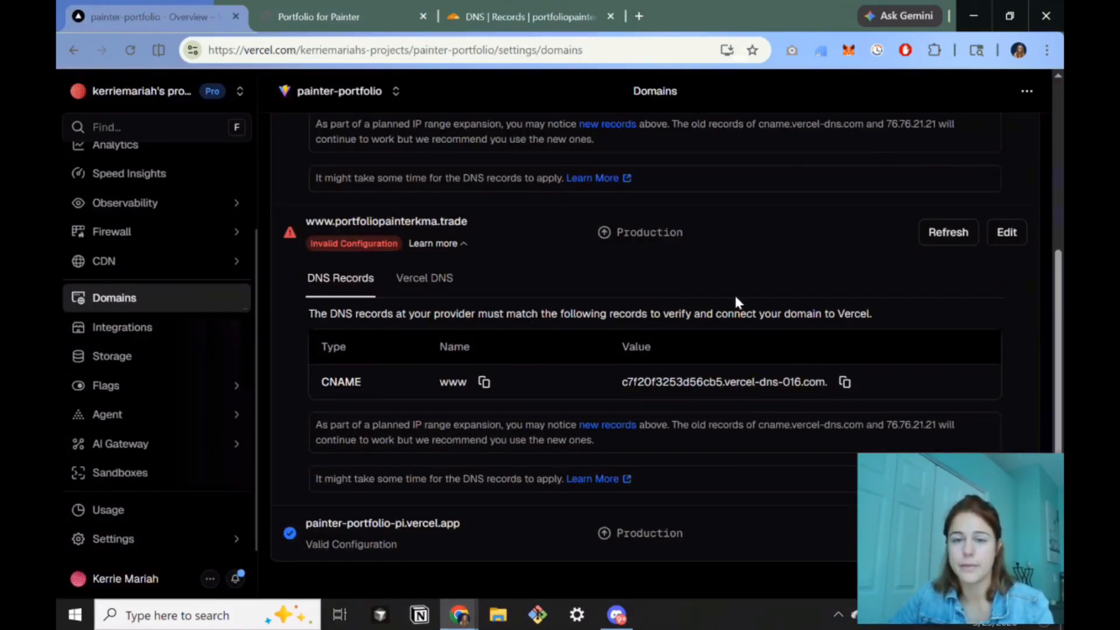
click(844, 383)
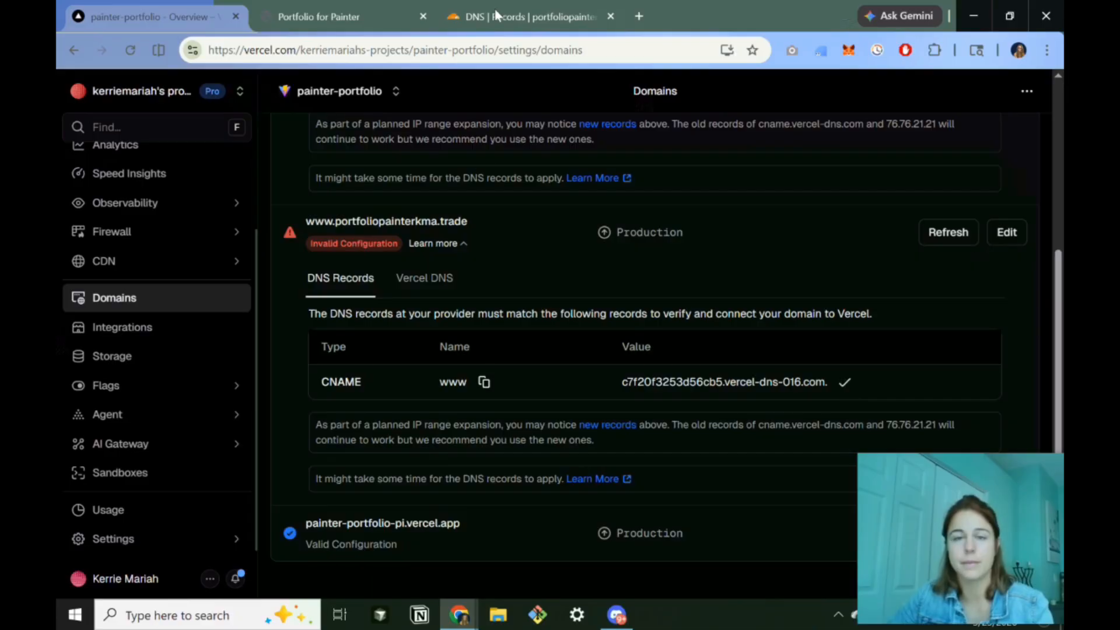
click(523, 7)
key(ctrl+v)
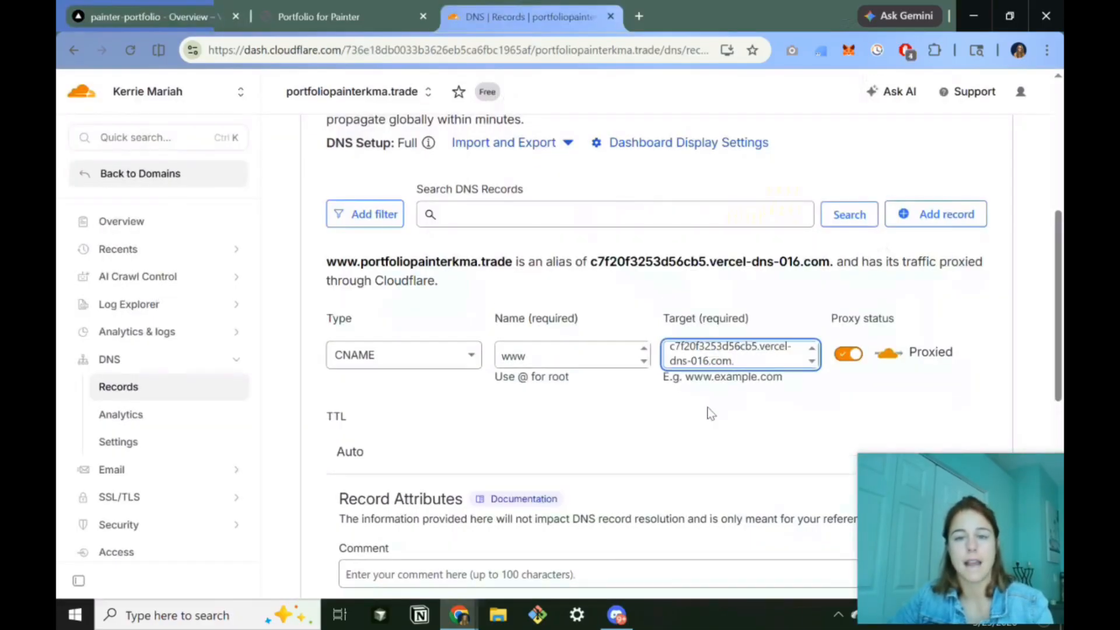
scroll(706, 408, down, 5)
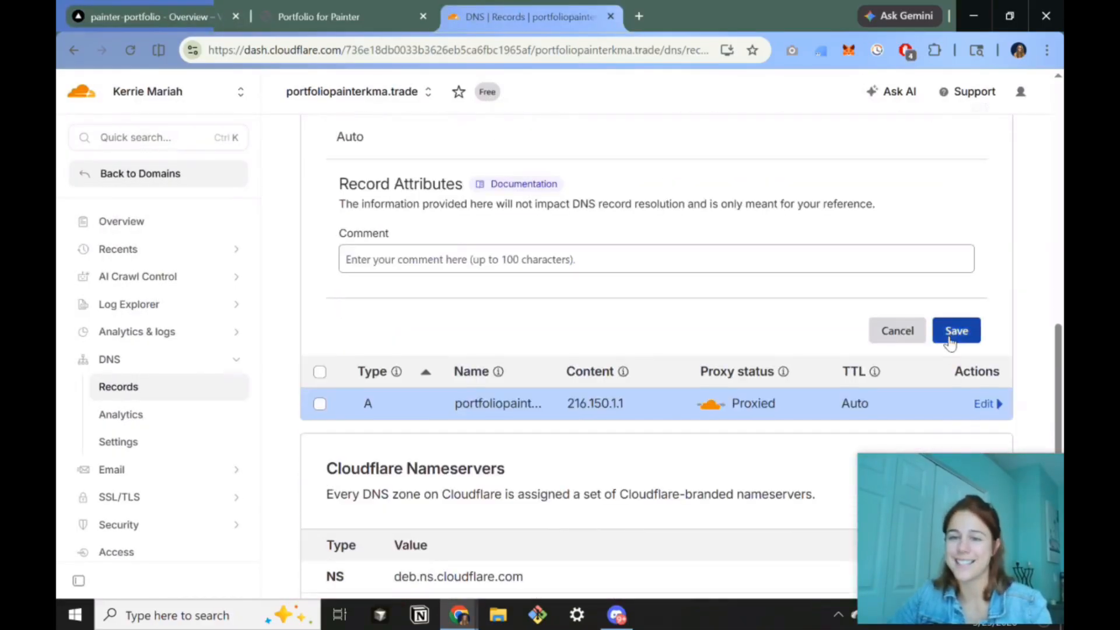
click(949, 342)
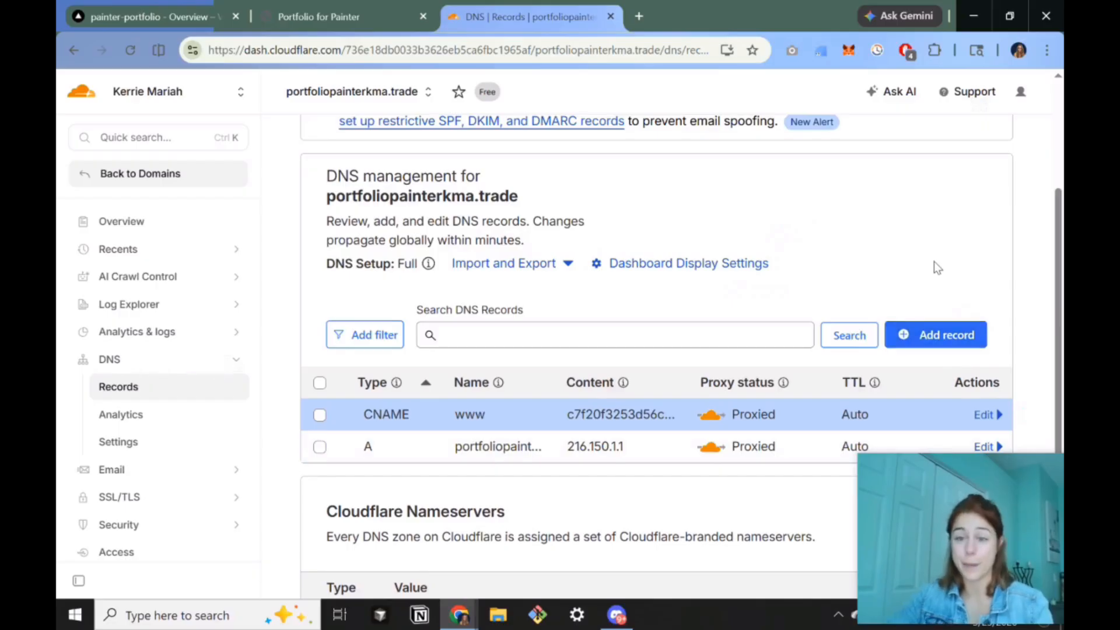
click(173, 7)
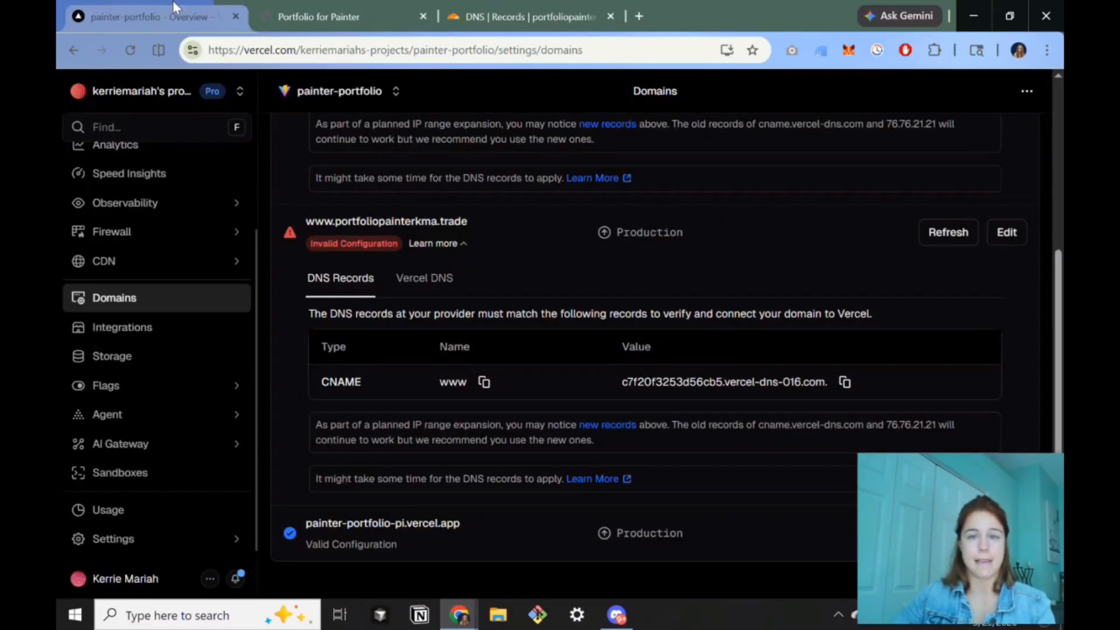
click(931, 233)
scroll(758, 292, up, 2)
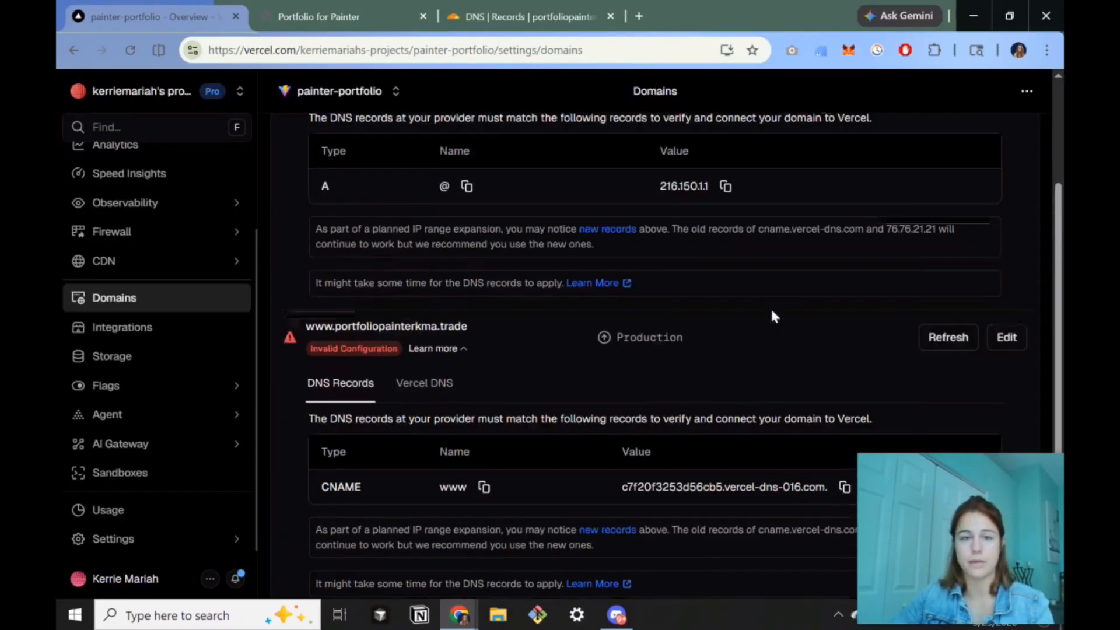
scroll(770, 316, up, 2)
click(945, 142)
scroll(761, 320, up, 1)
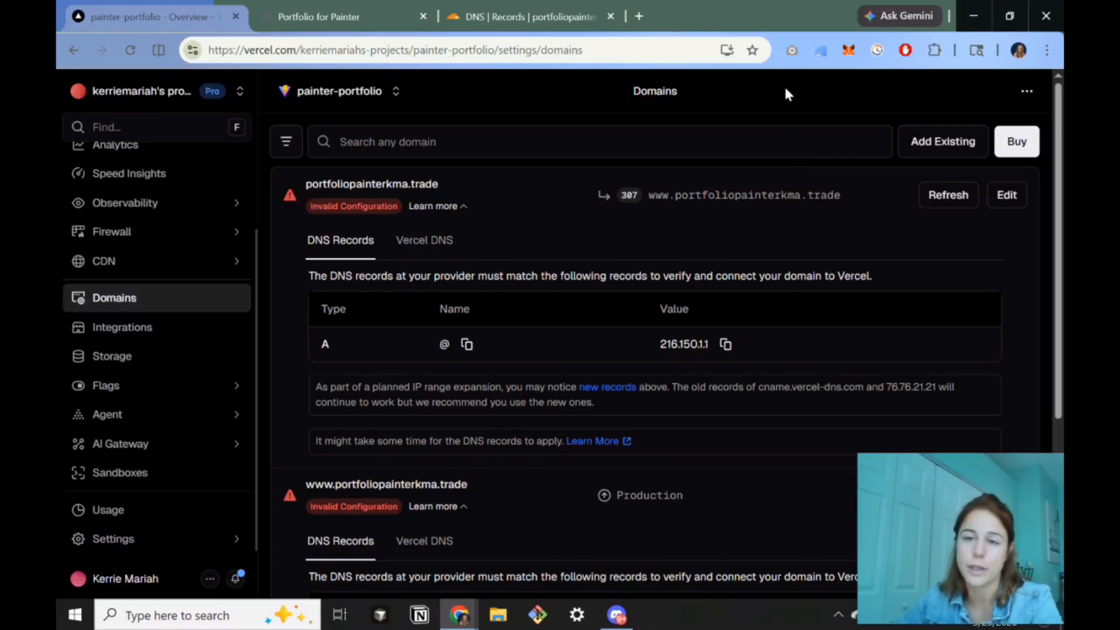
click(972, 203)
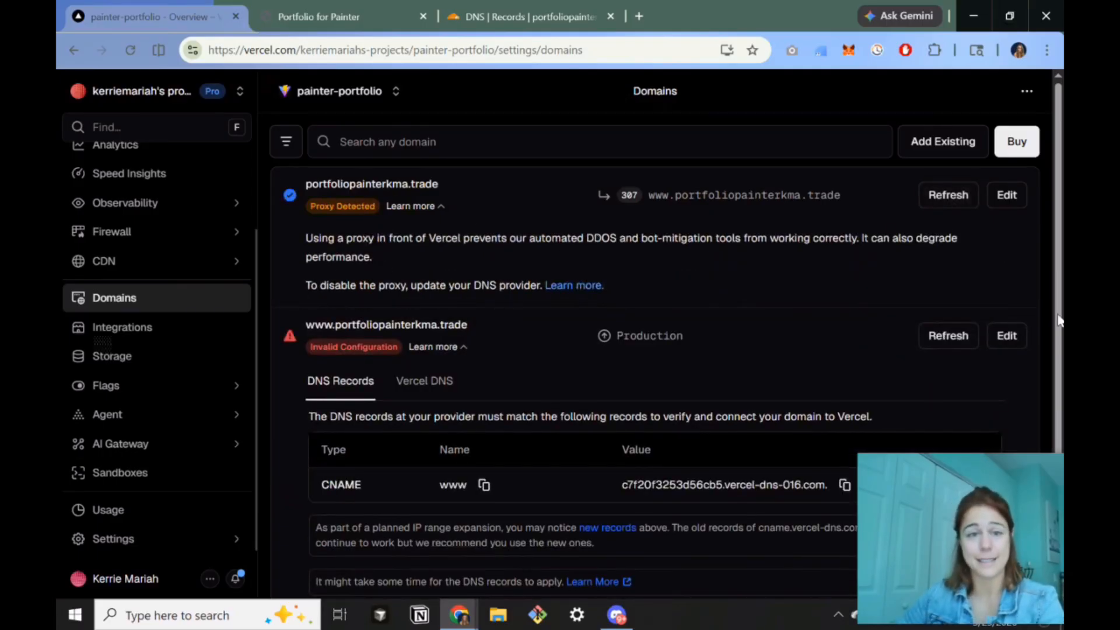
click(940, 345)
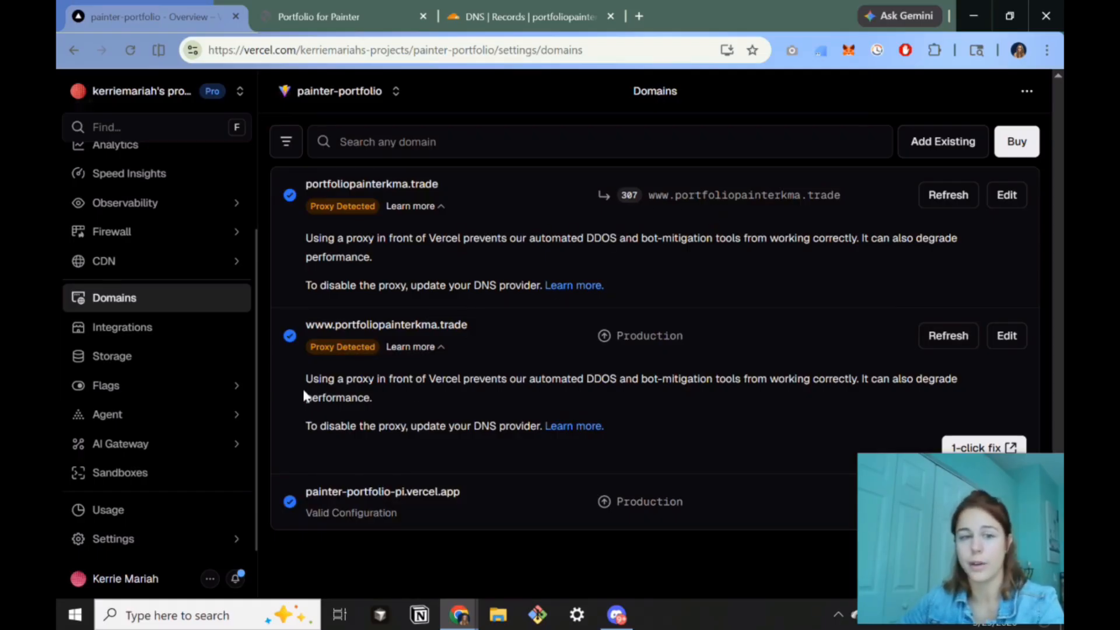
Examine Vercel's proxy notice for the www domain and the proxy status of the DNS records in Cloudflare.
drag(304, 398, 261, 365)
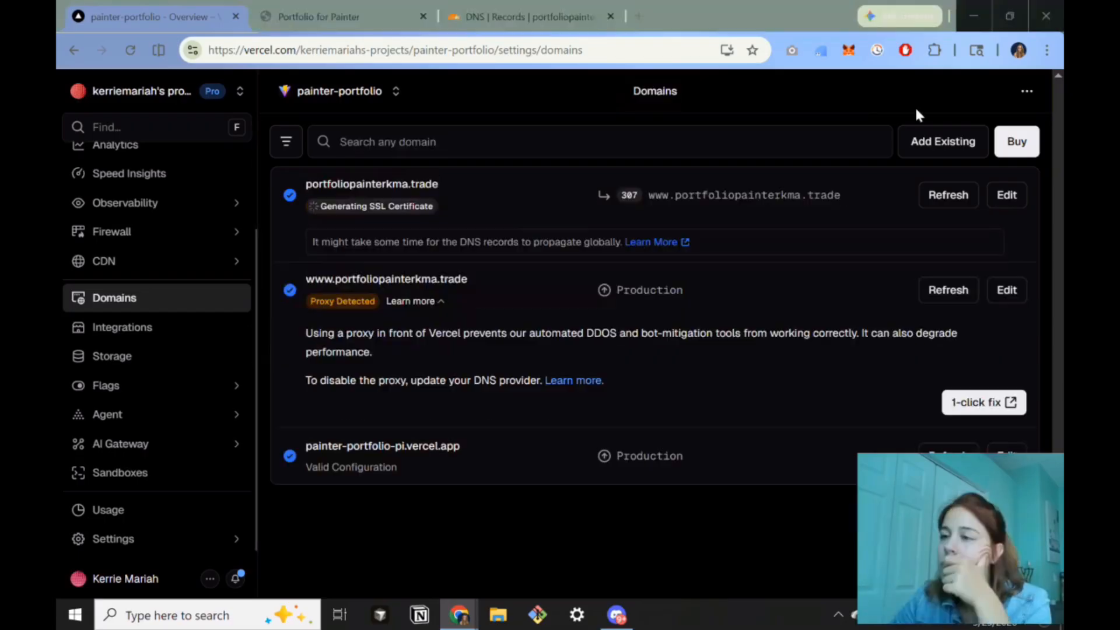
click(484, 11)
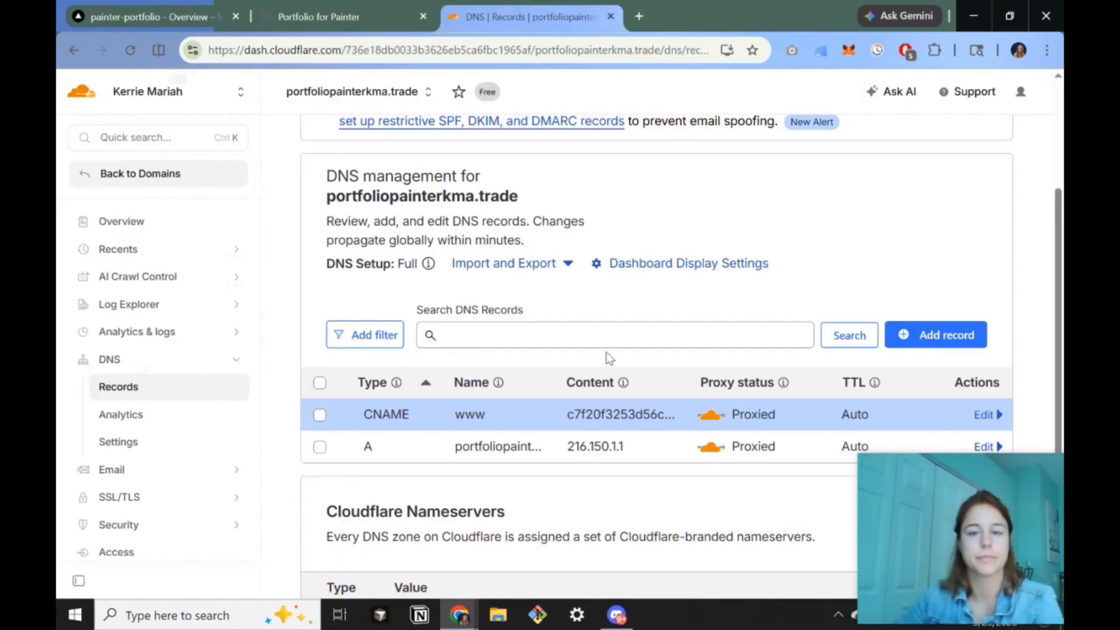
scroll(607, 340, down, 1)
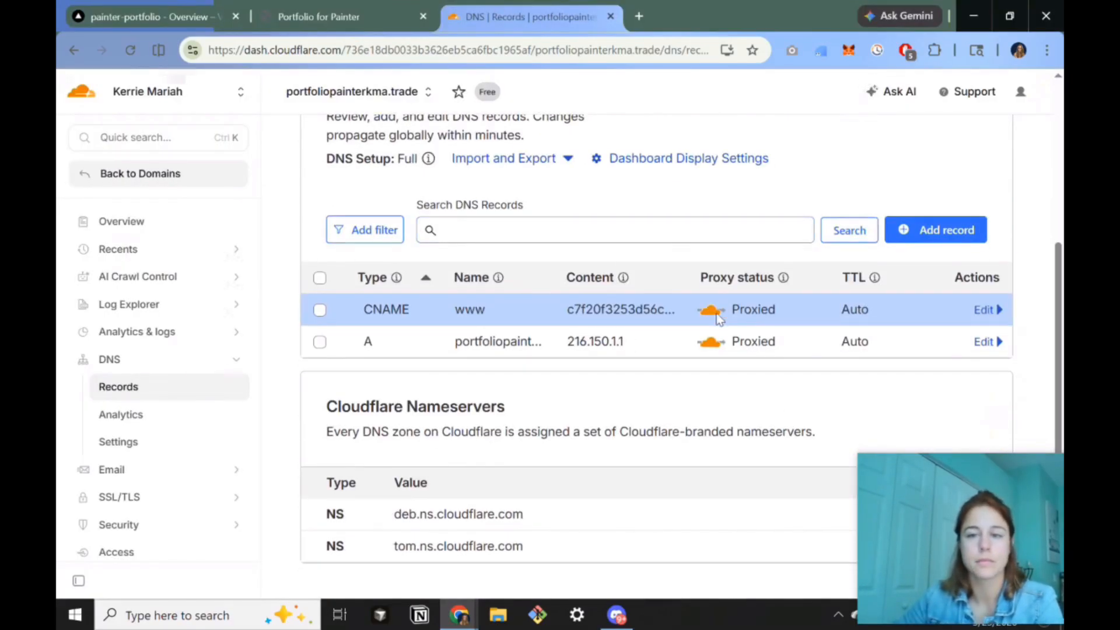
scroll(980, 309, up, 5)
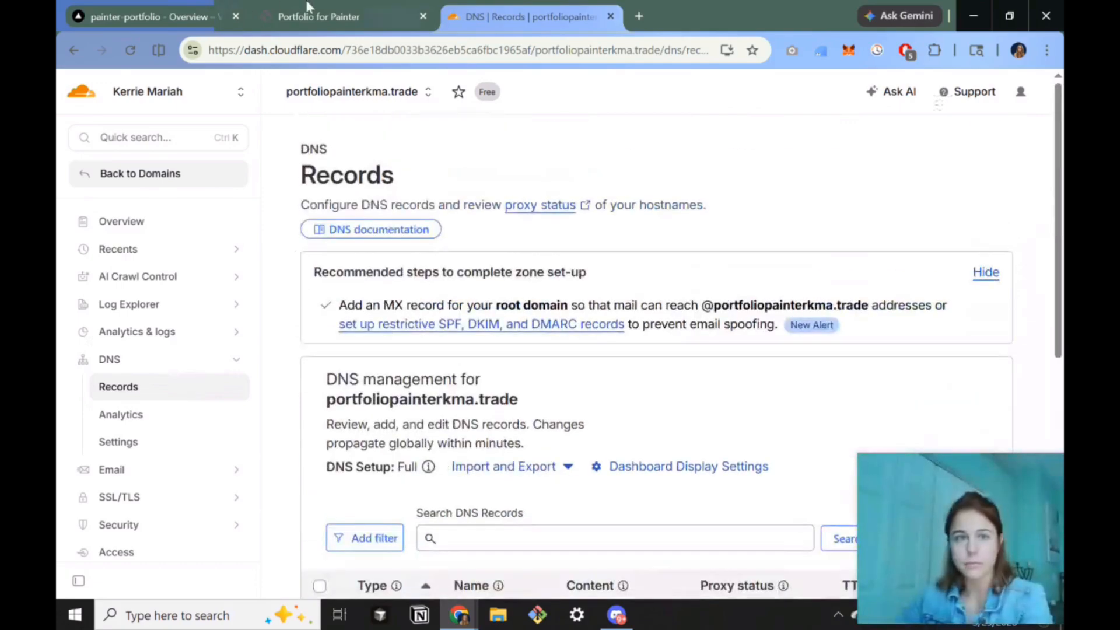
click(165, 8)
drag(307, 335, 257, 343)
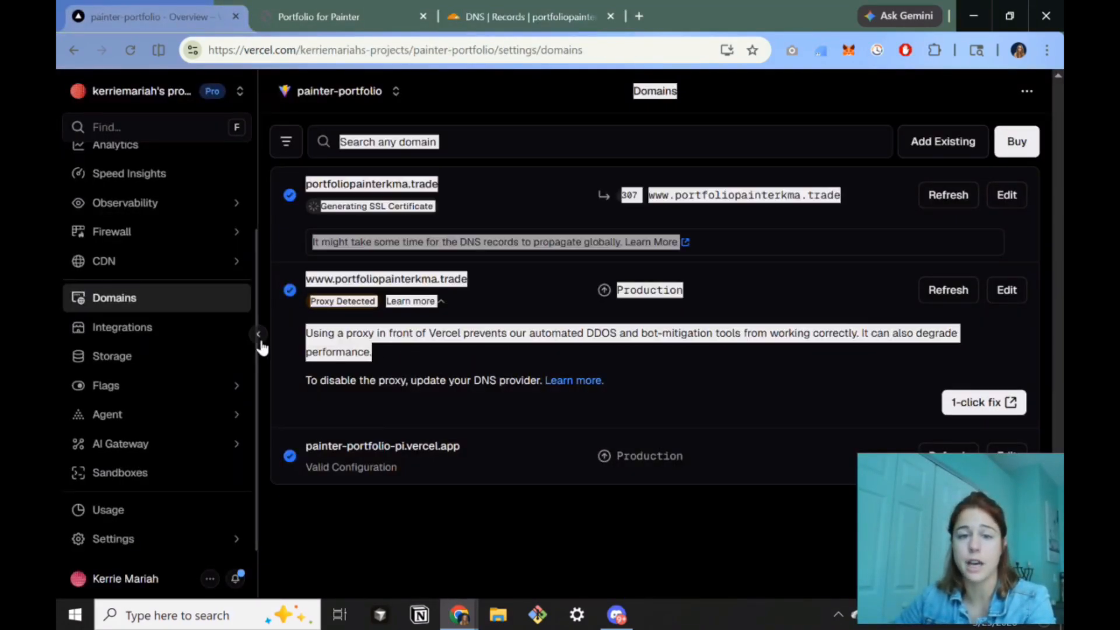
click(385, 336)
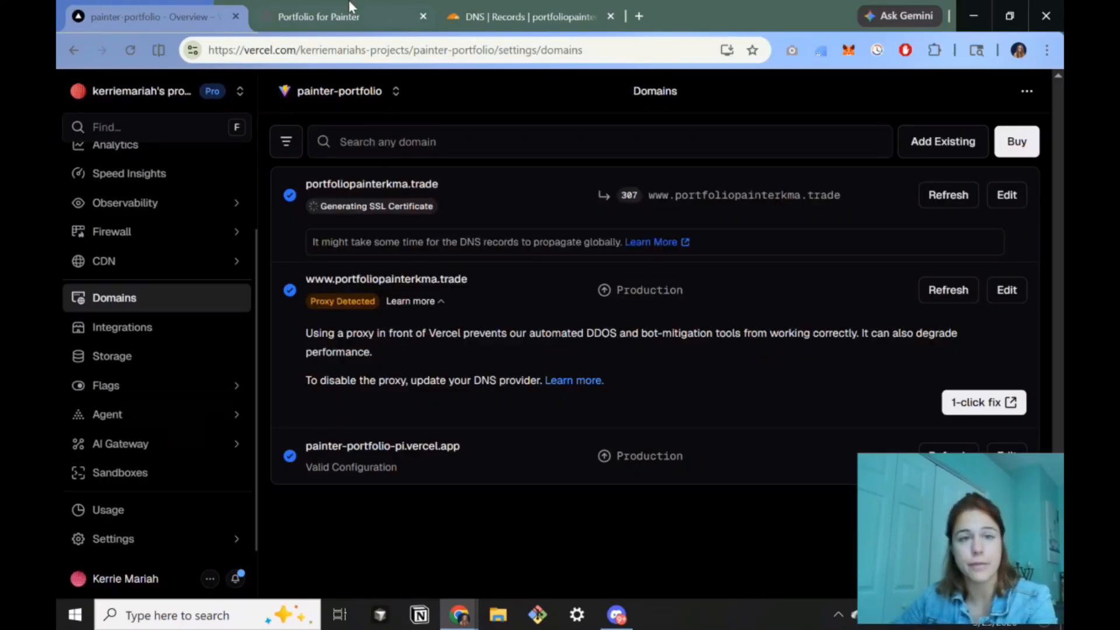
Switch to Cloudflare, set the www CNAME record's proxy status to DNS only and save the record.
click(542, 16)
scroll(492, 333, down, 4)
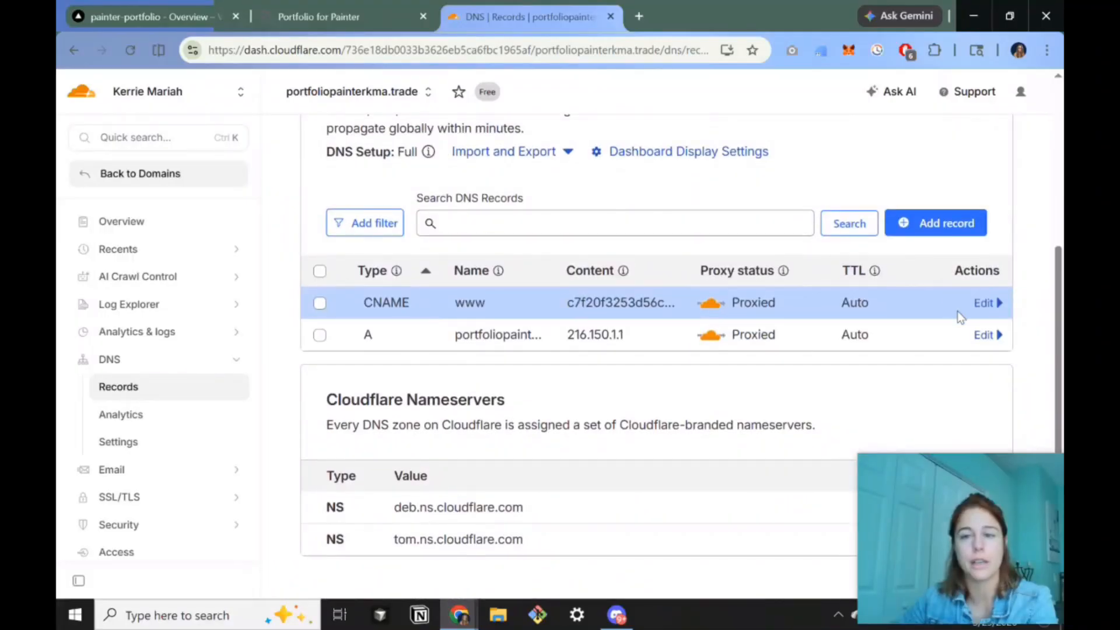
click(983, 303)
click(854, 375)
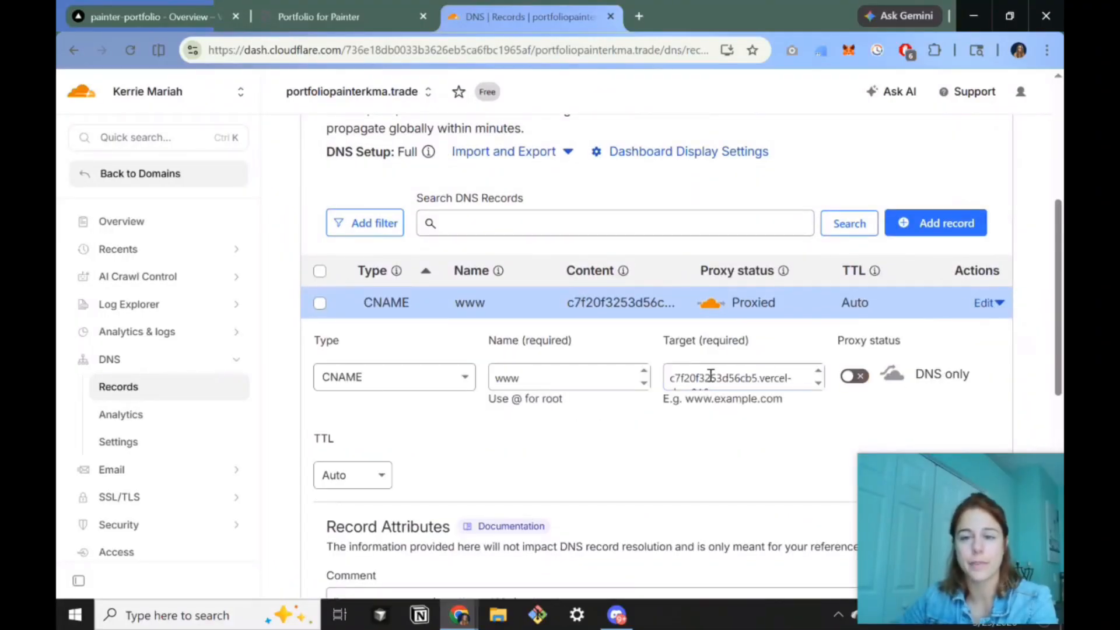
scroll(710, 375, down, 1)
scroll(710, 375, down, 1)
scroll(898, 395, down, 2)
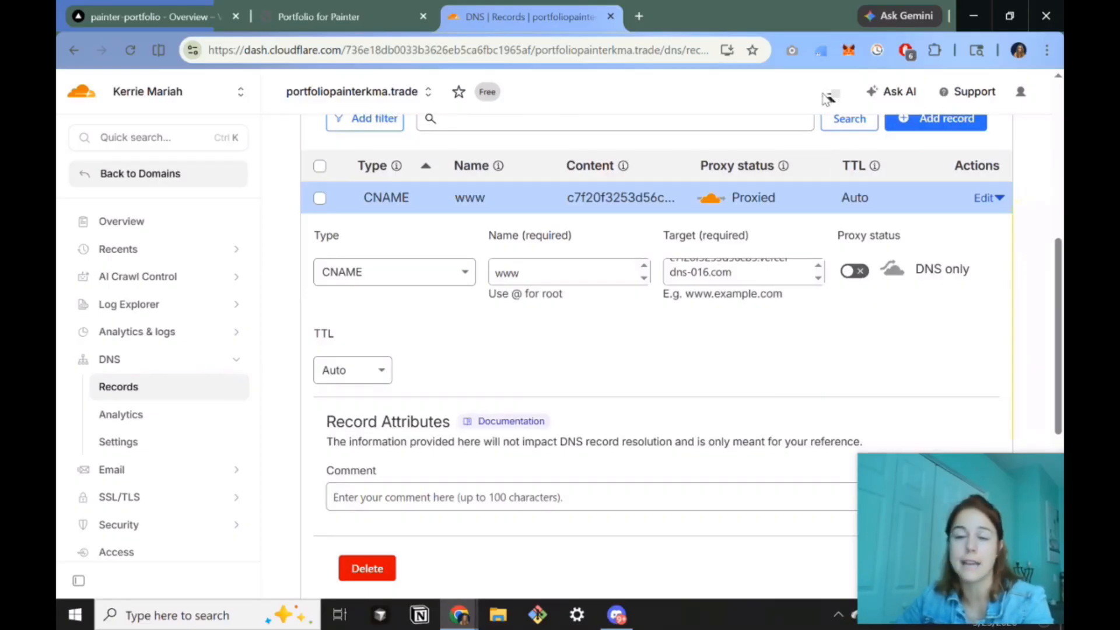
scroll(912, 257, up, 2)
scroll(821, 272, down, 2)
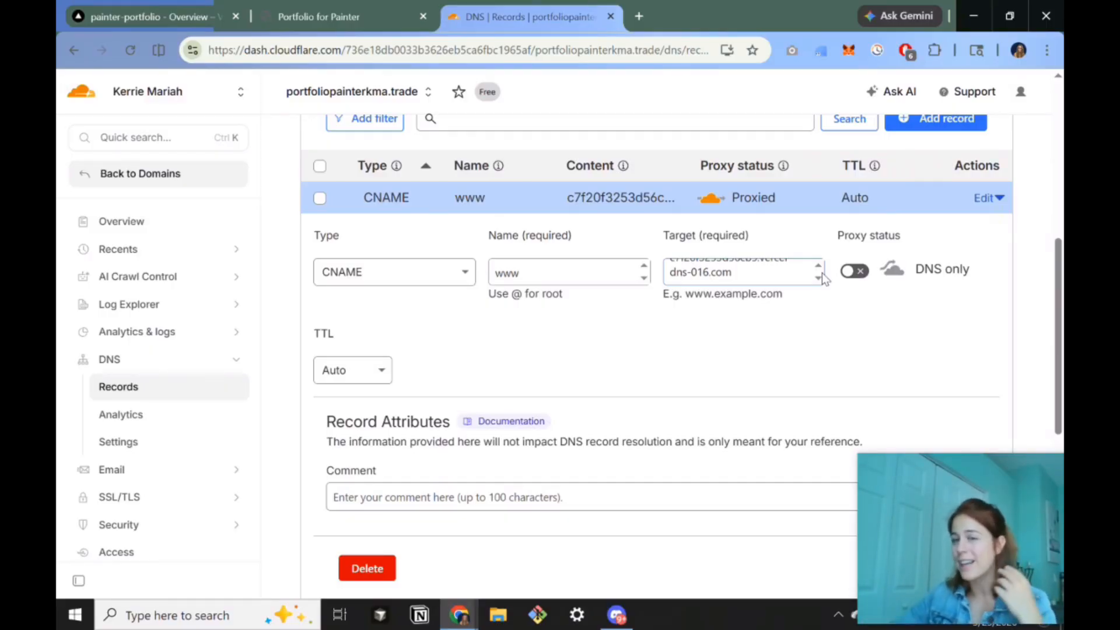
scroll(875, 315, down, 3)
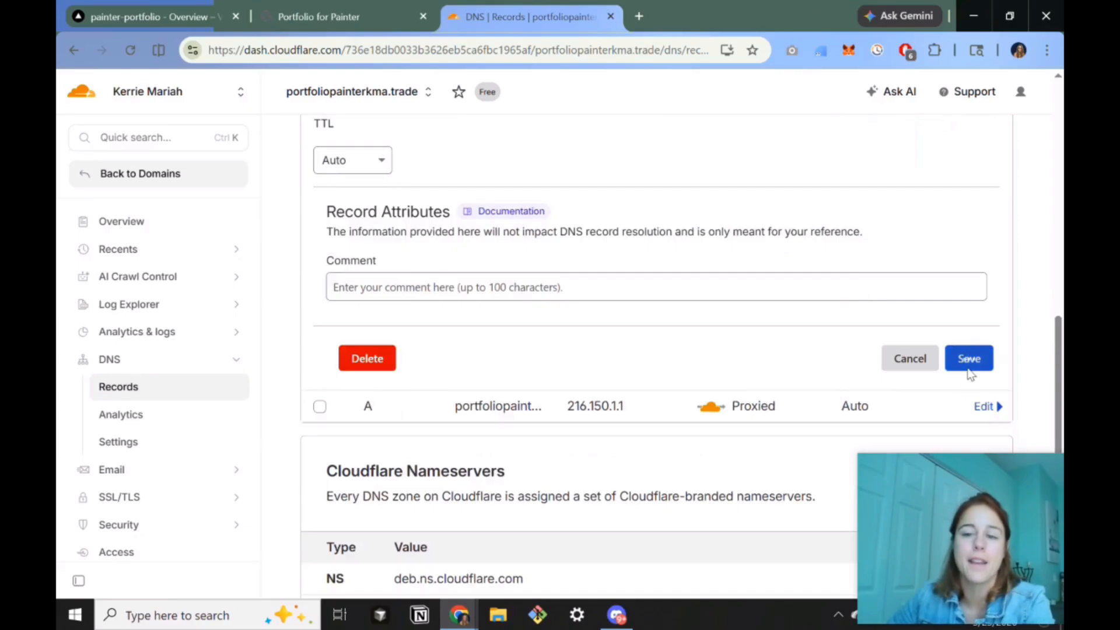
click(968, 361)
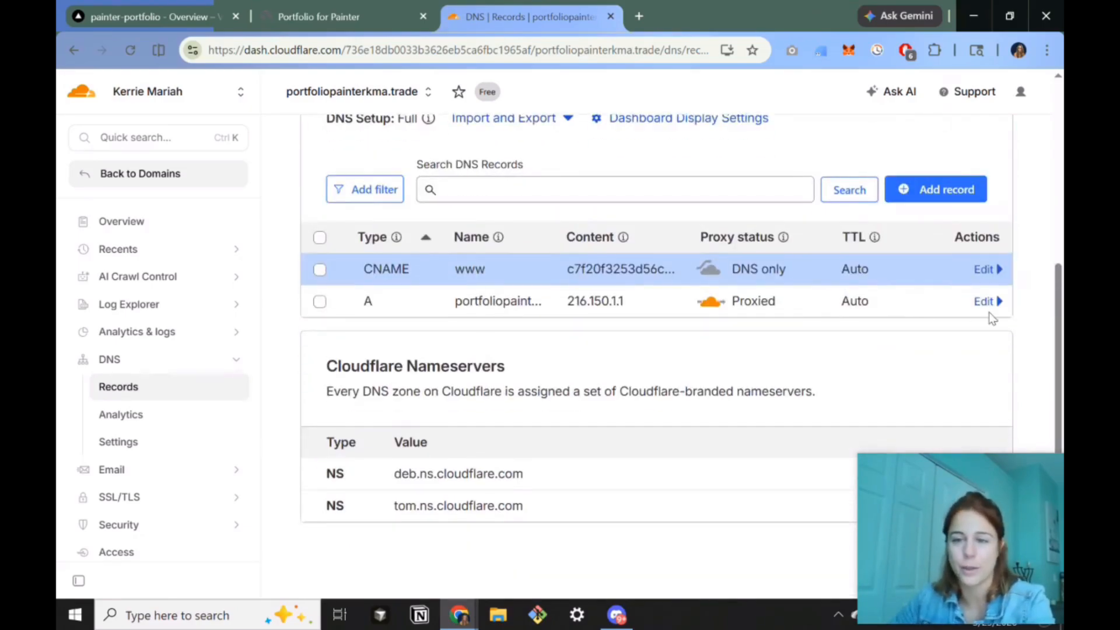
Set the proxy status of the A record for portfoliopainterkma.trade to DNS only and save it.
click(986, 301)
click(856, 371)
scroll(901, 356, down, 1)
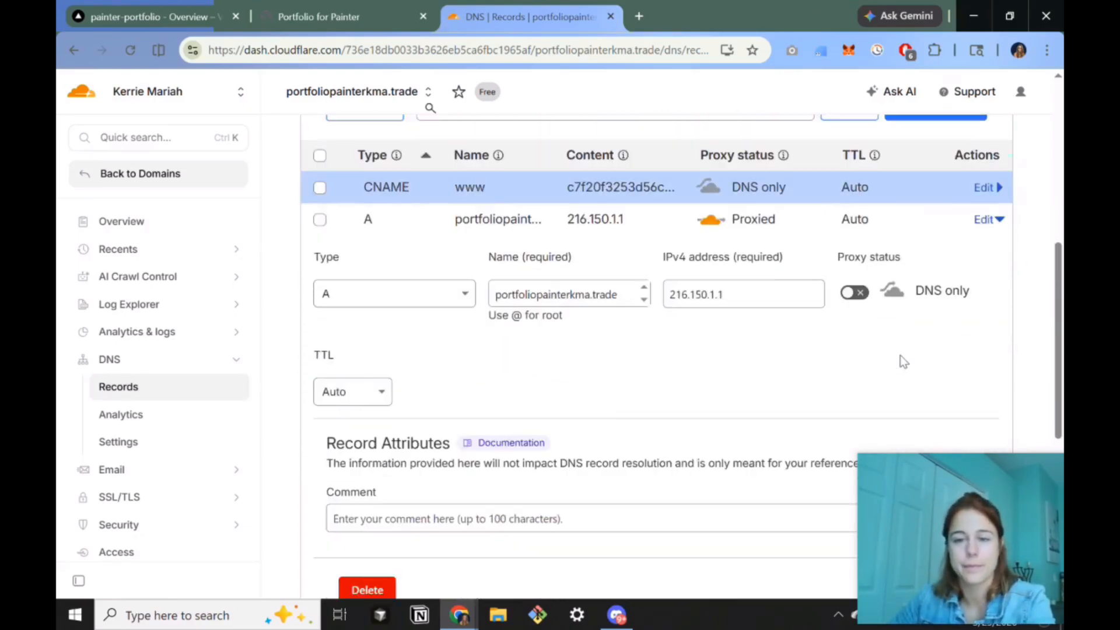
scroll(933, 304, down, 5)
click(967, 251)
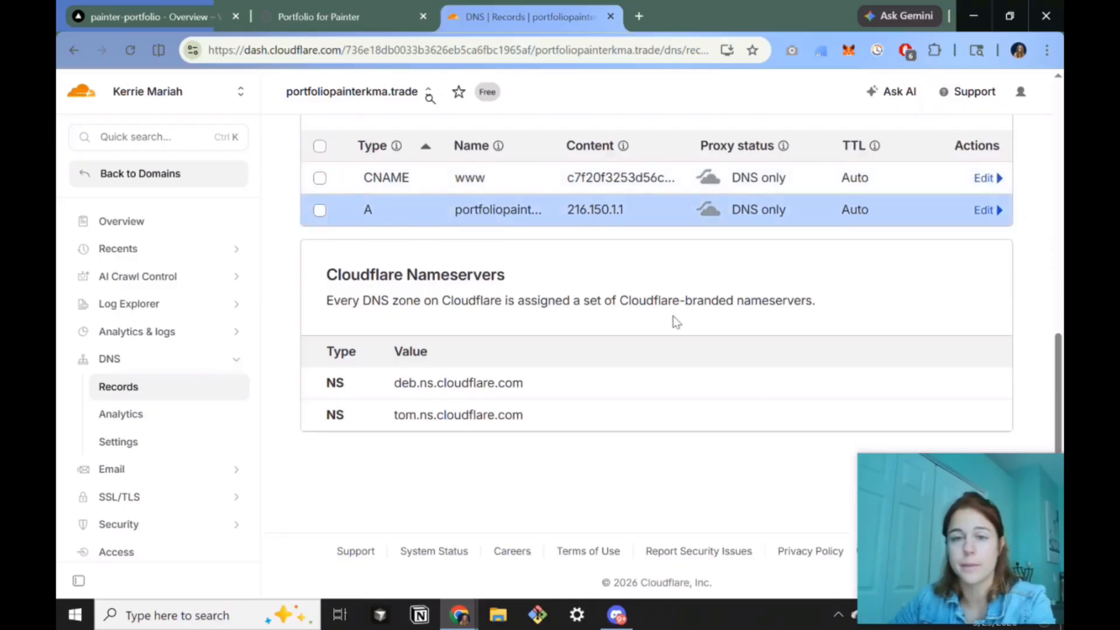
Check the domain statuses in Vercel, then return to Cloudflare and reload the DNS records to check their proxy status.
scroll(674, 318, up, 3)
click(379, 9)
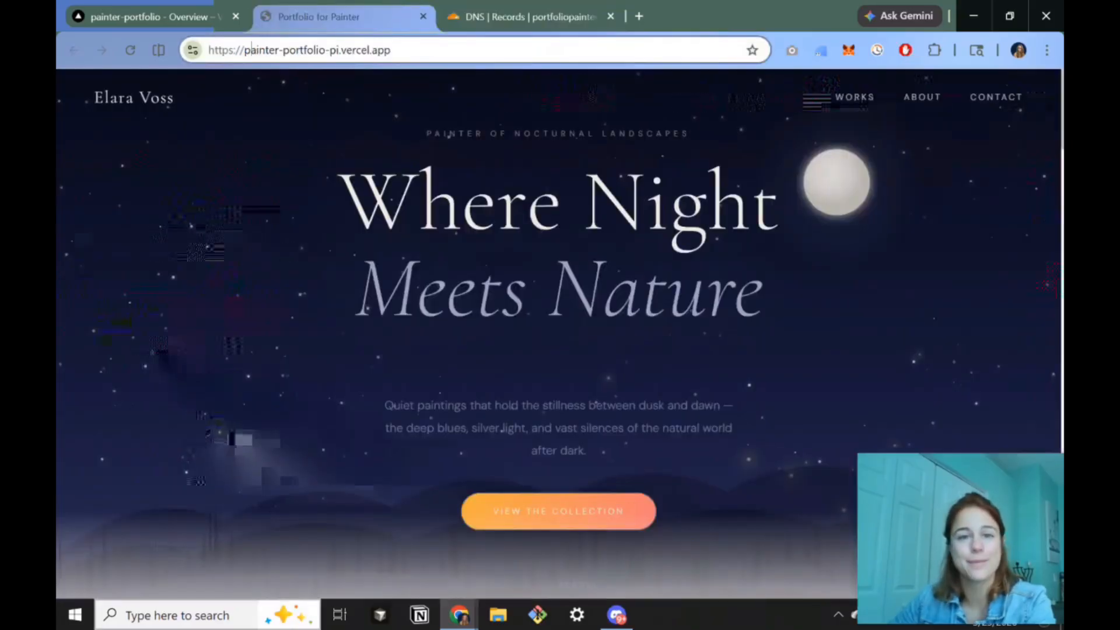
click(93, 8)
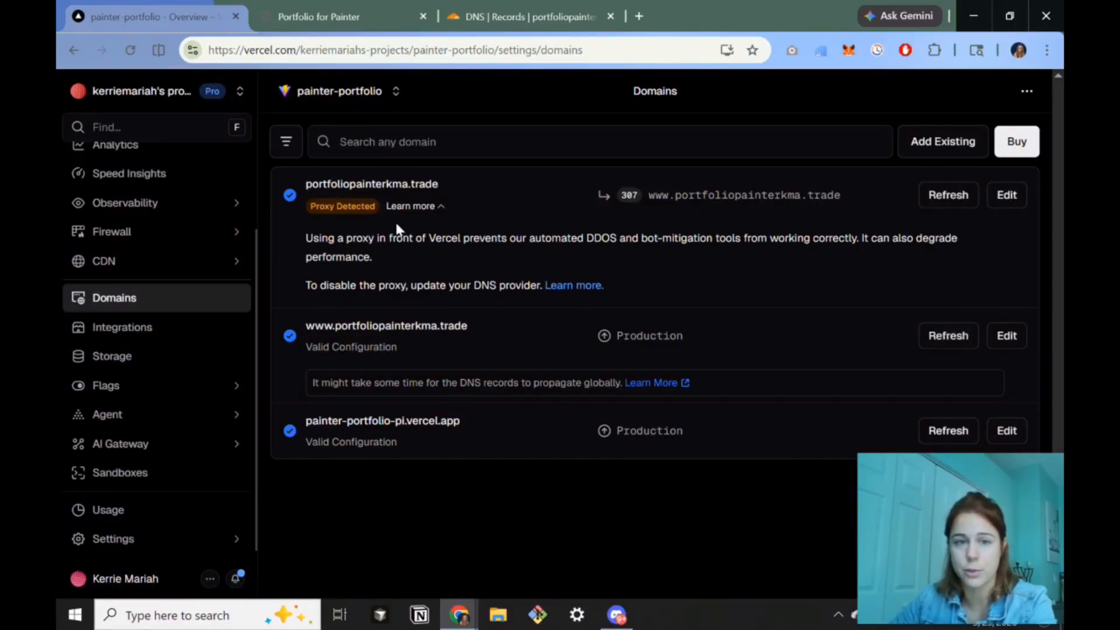
click(528, 16)
scroll(641, 320, down, 2)
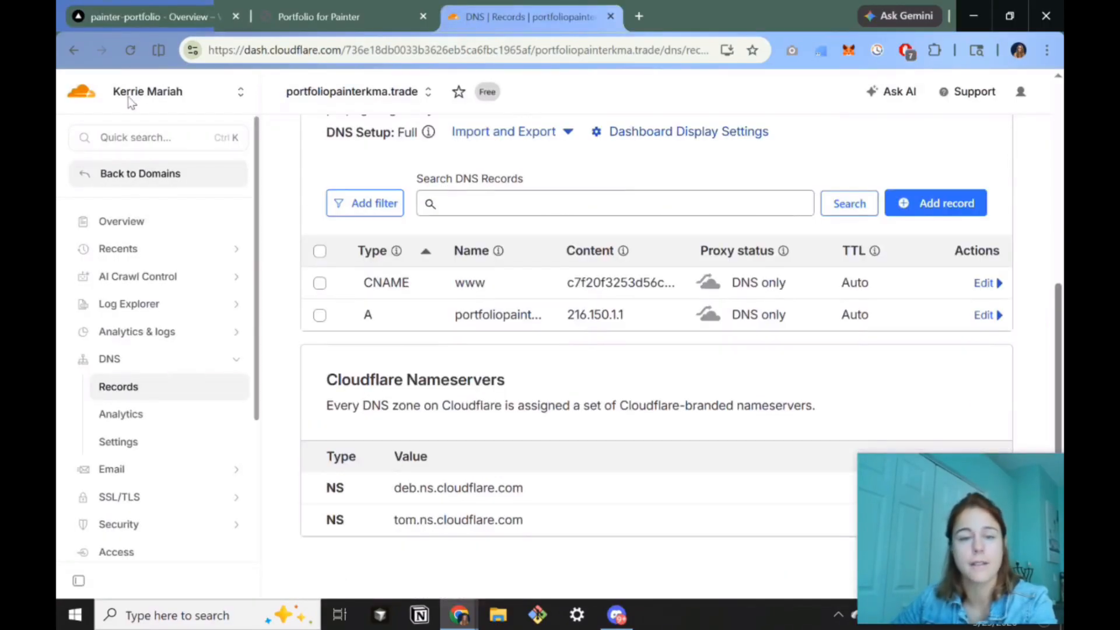
click(130, 50)
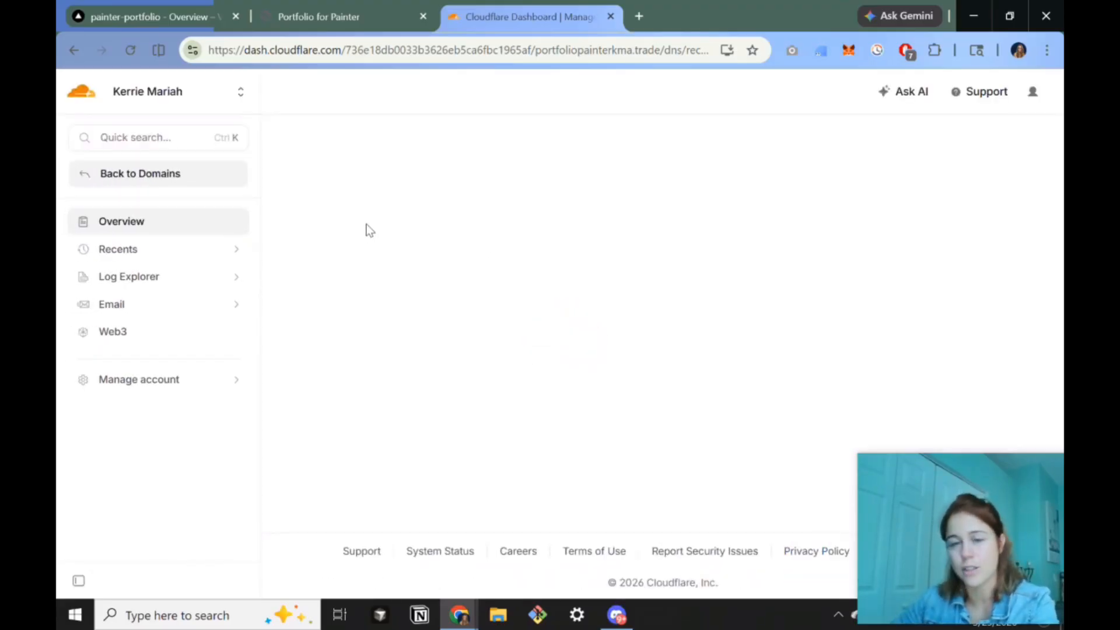
scroll(622, 280, down, 6)
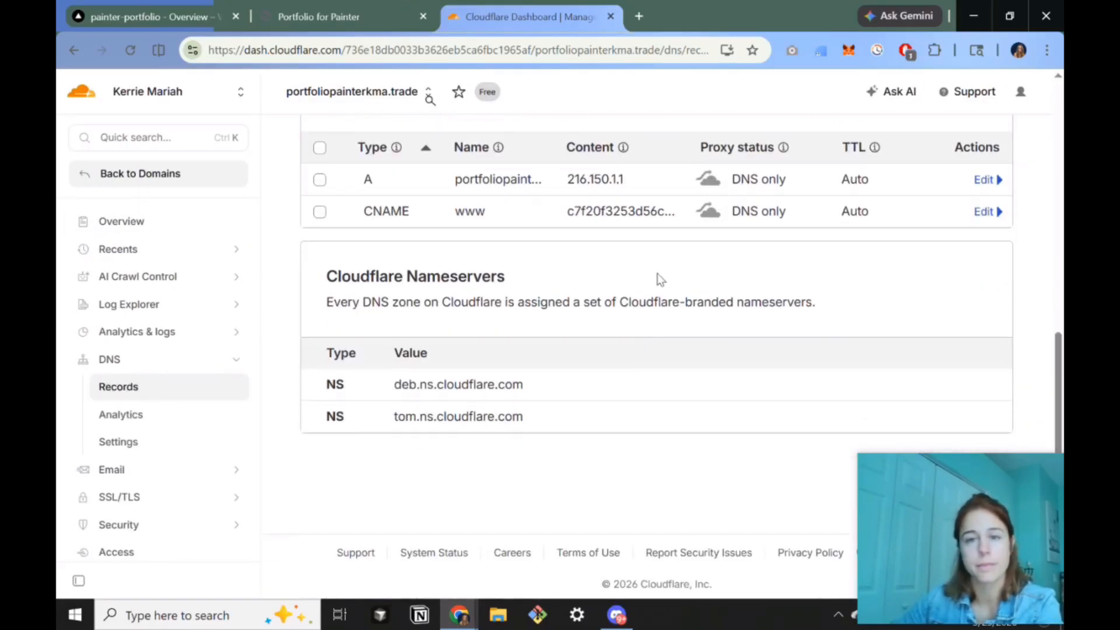
Switch to Vercel and refresh the configuration status of portfoliopainterkma.trade.
click(120, 7)
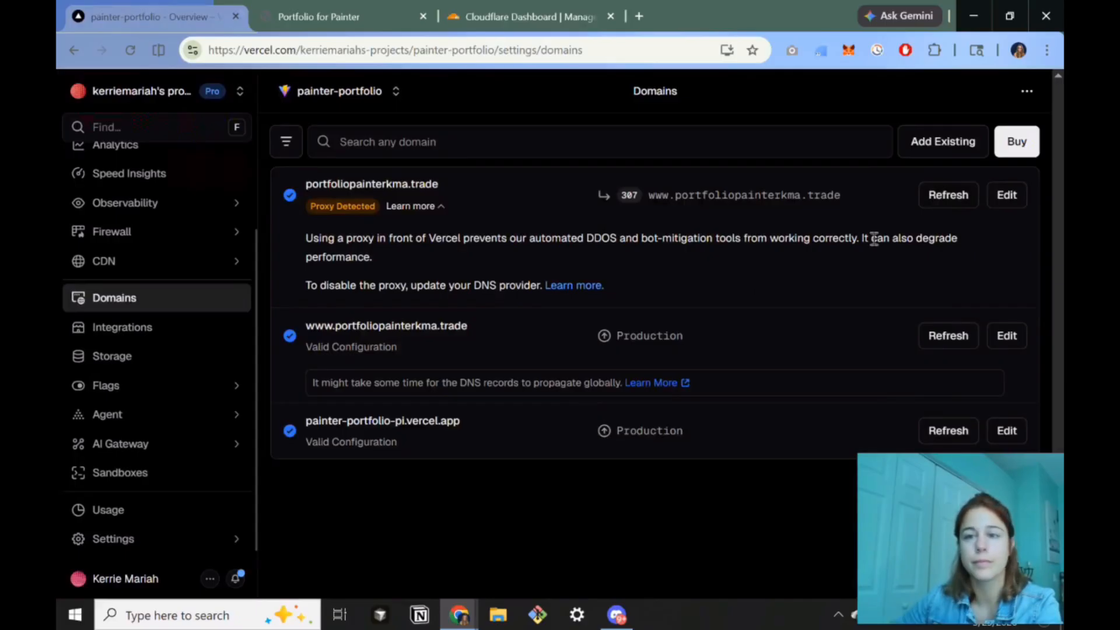
click(935, 194)
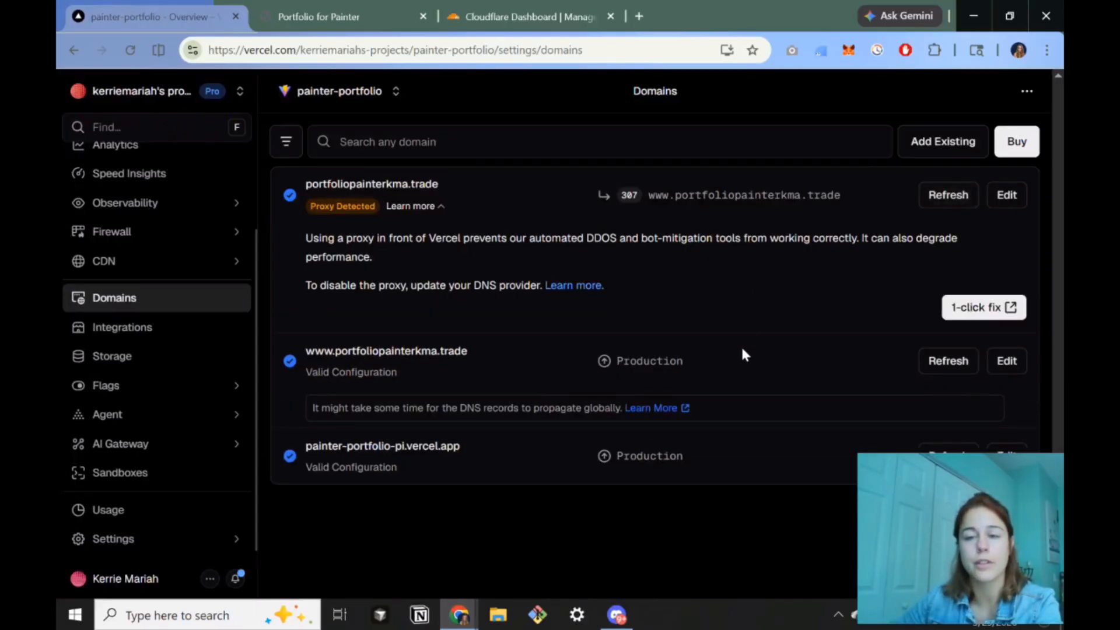
click(944, 196)
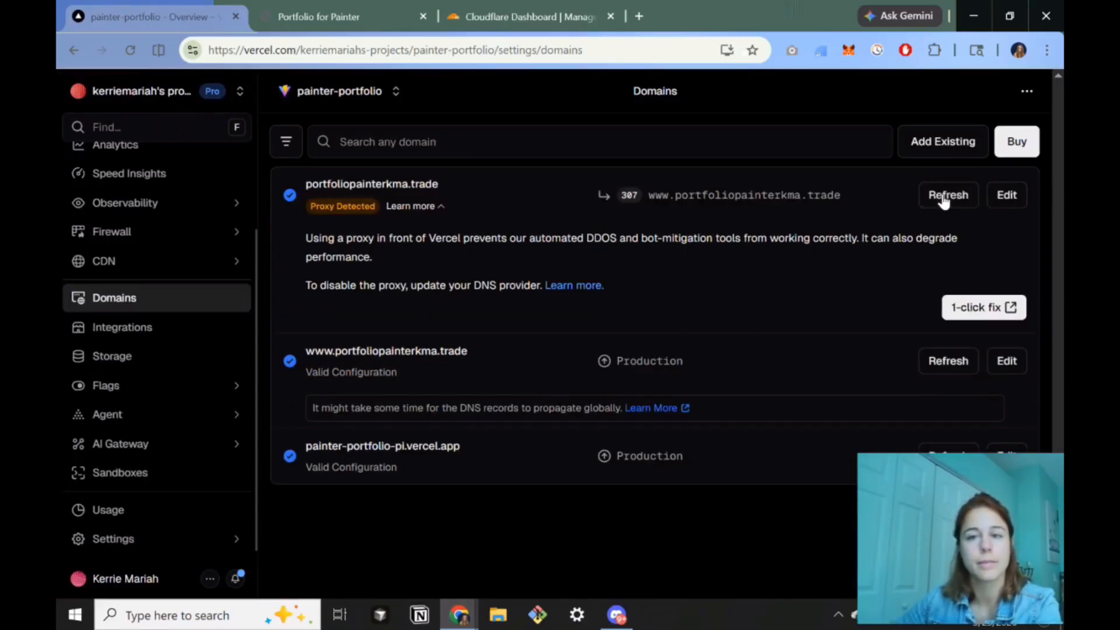
click(981, 324)
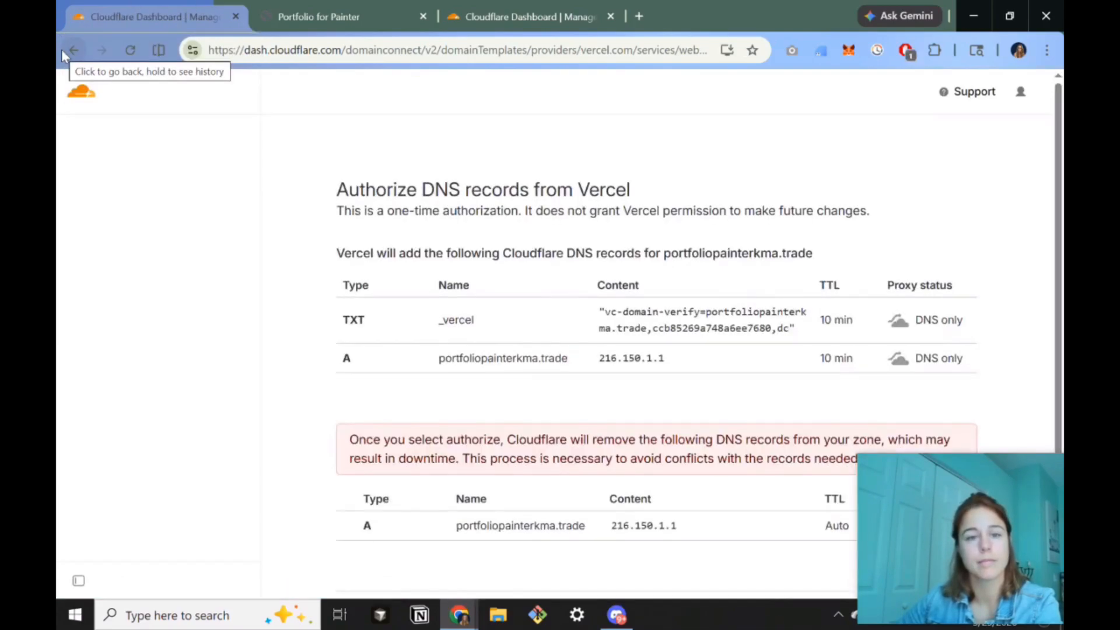
scroll(549, 309, down, 3)
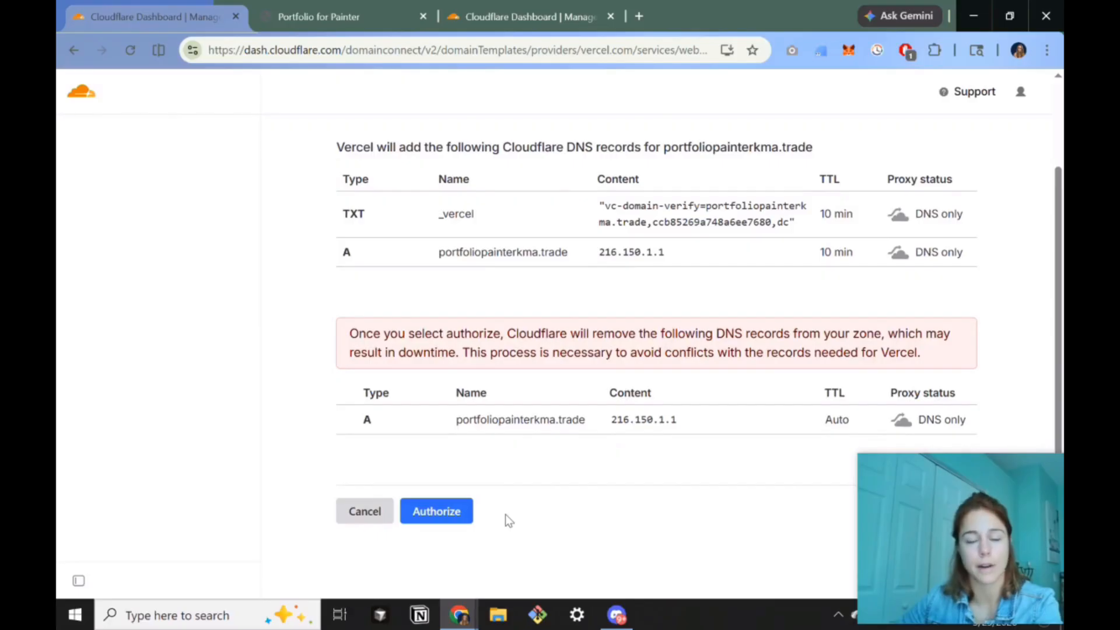
scroll(507, 521, up, 2)
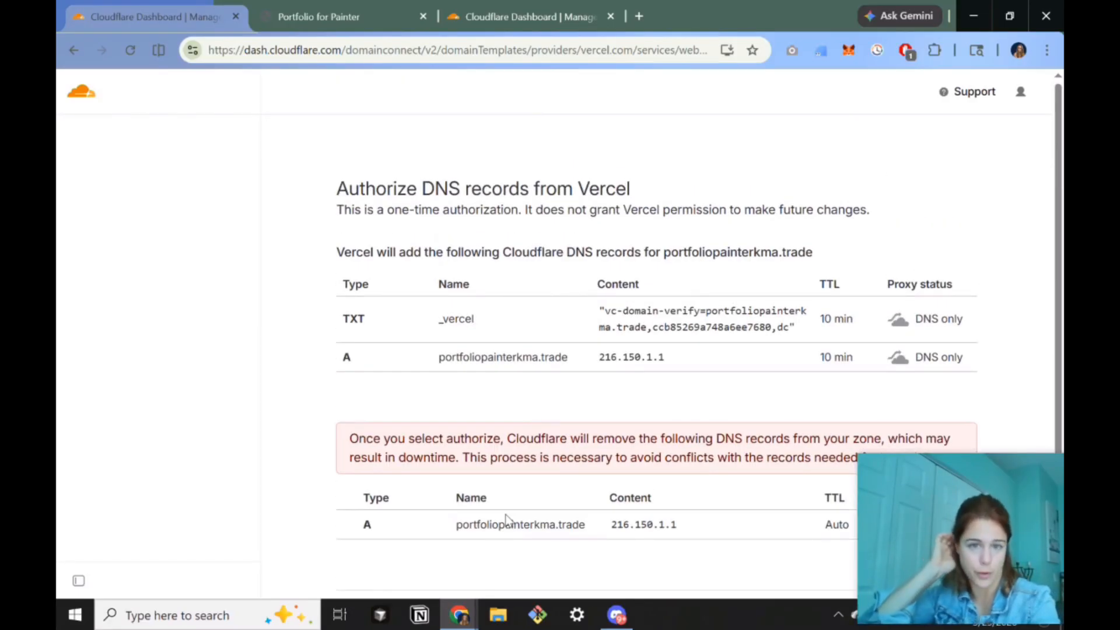
scroll(512, 509, down, 2)
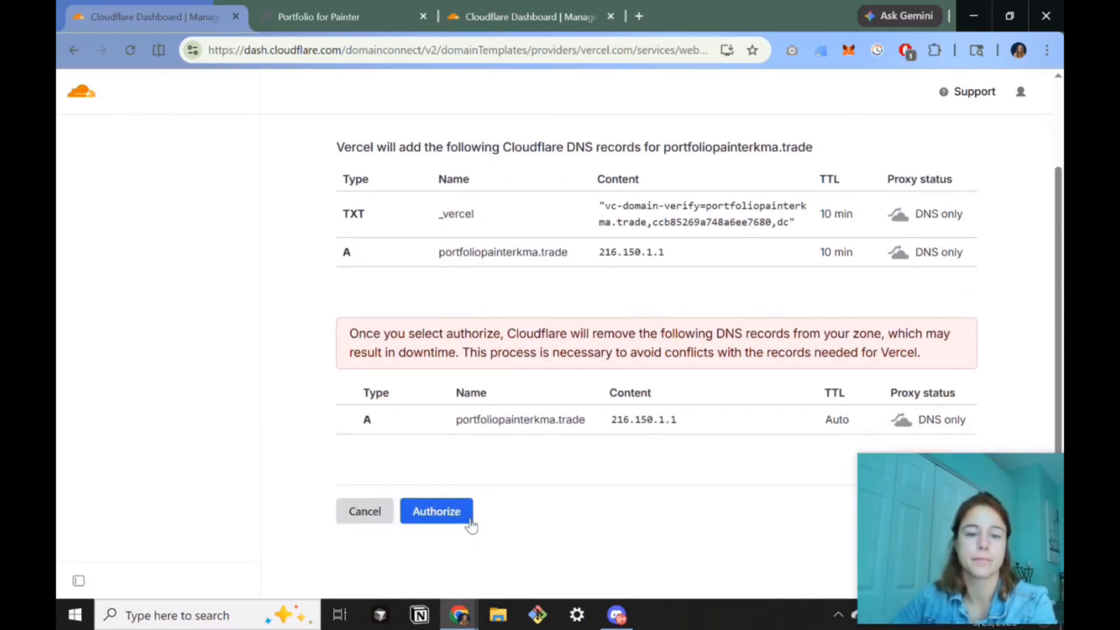
click(440, 512)
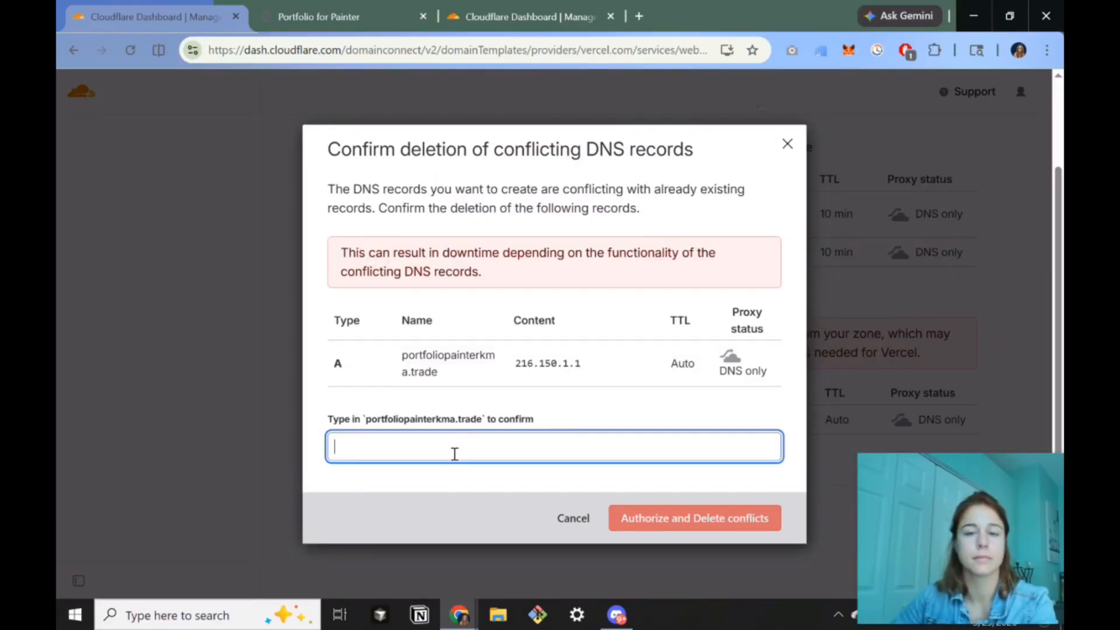
click(568, 516)
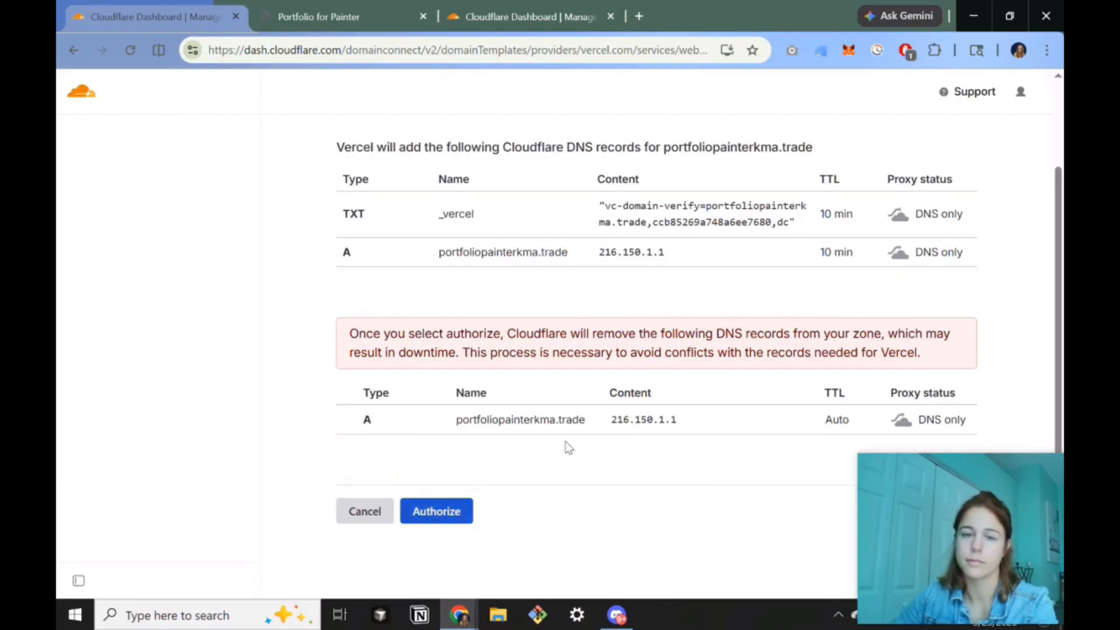
drag(344, 210, 693, 206)
click(675, 211)
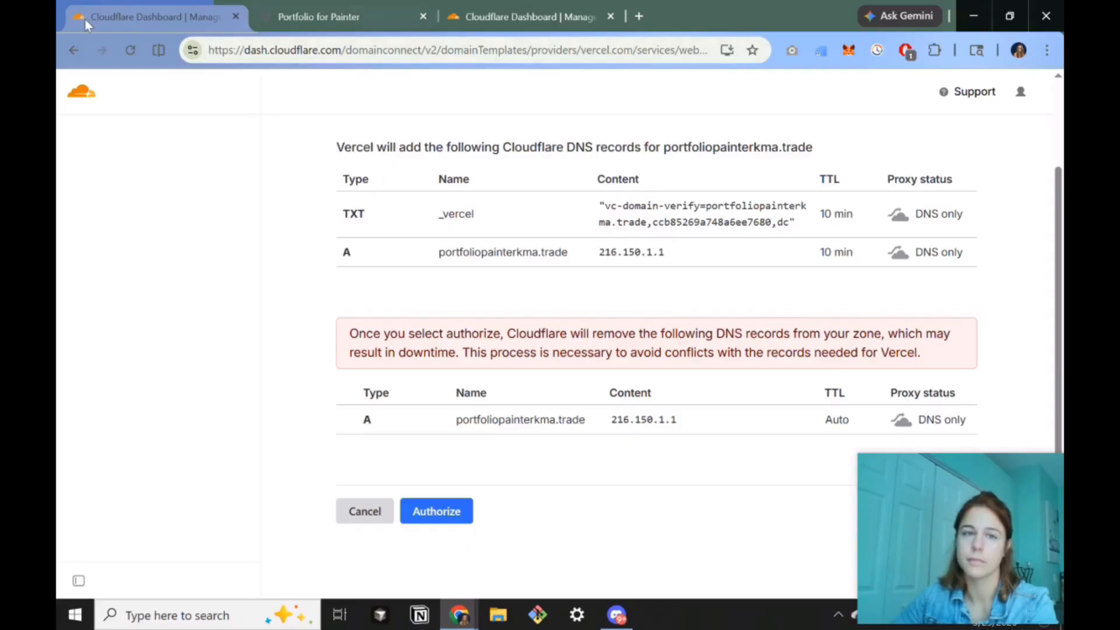
click(75, 49)
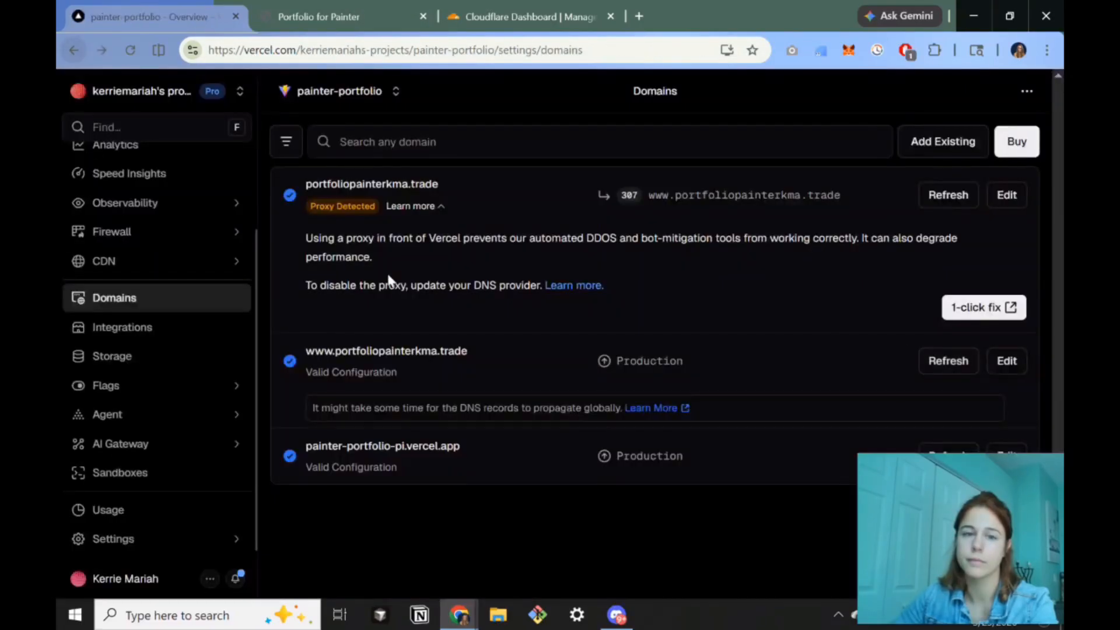
Refresh the status of portfoliopainterkma.trade again in Vercel's domain list to recheck its configuration.
click(949, 196)
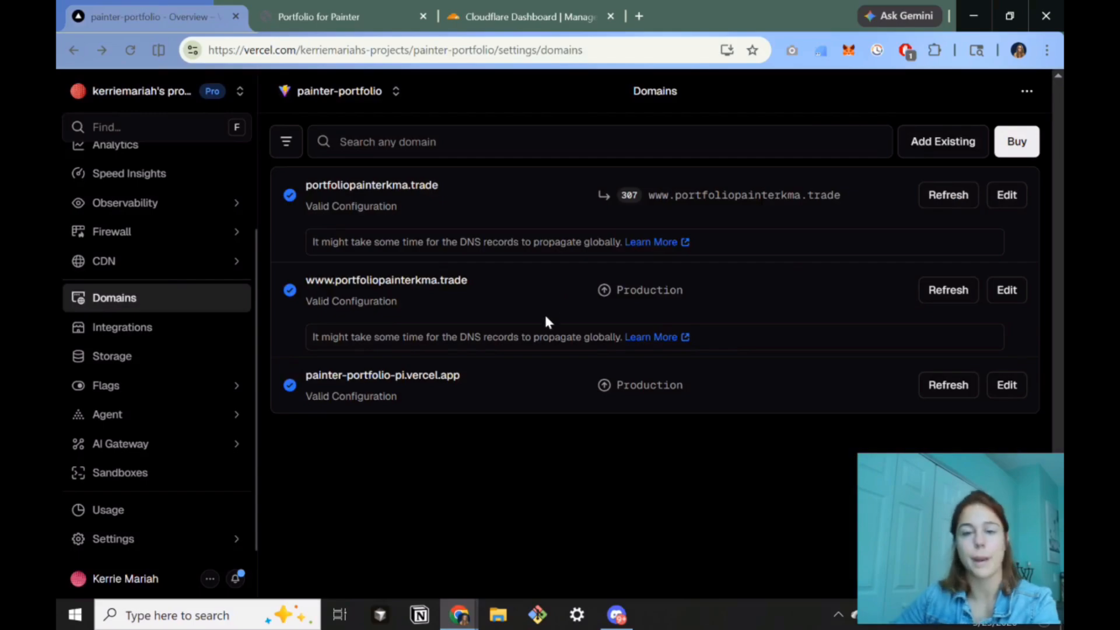
click(956, 195)
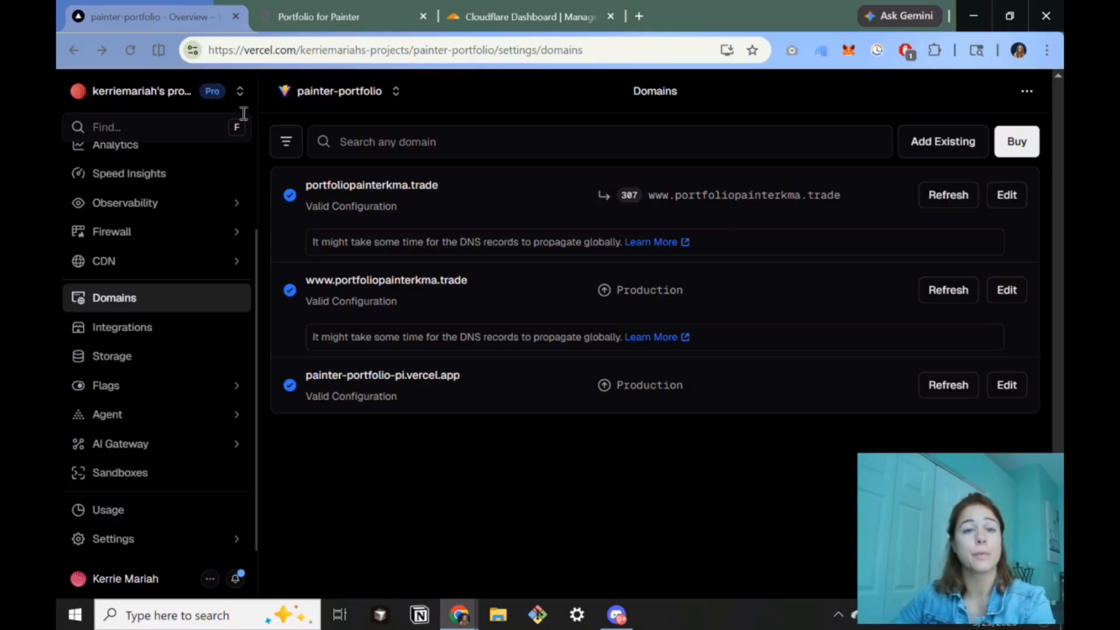
click(326, 89)
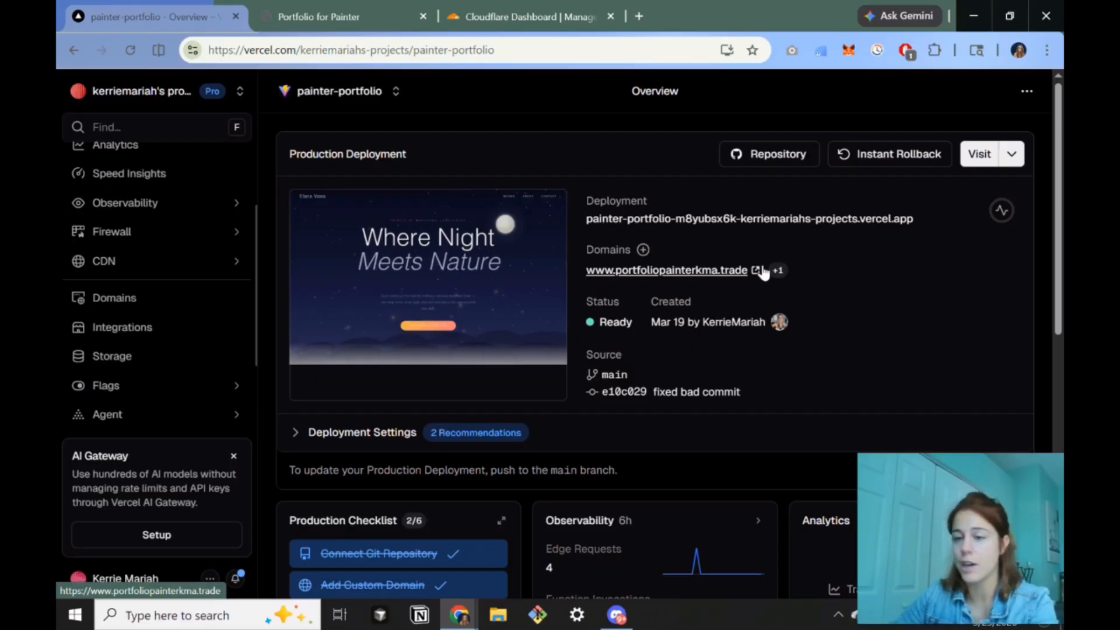
click(344, 16)
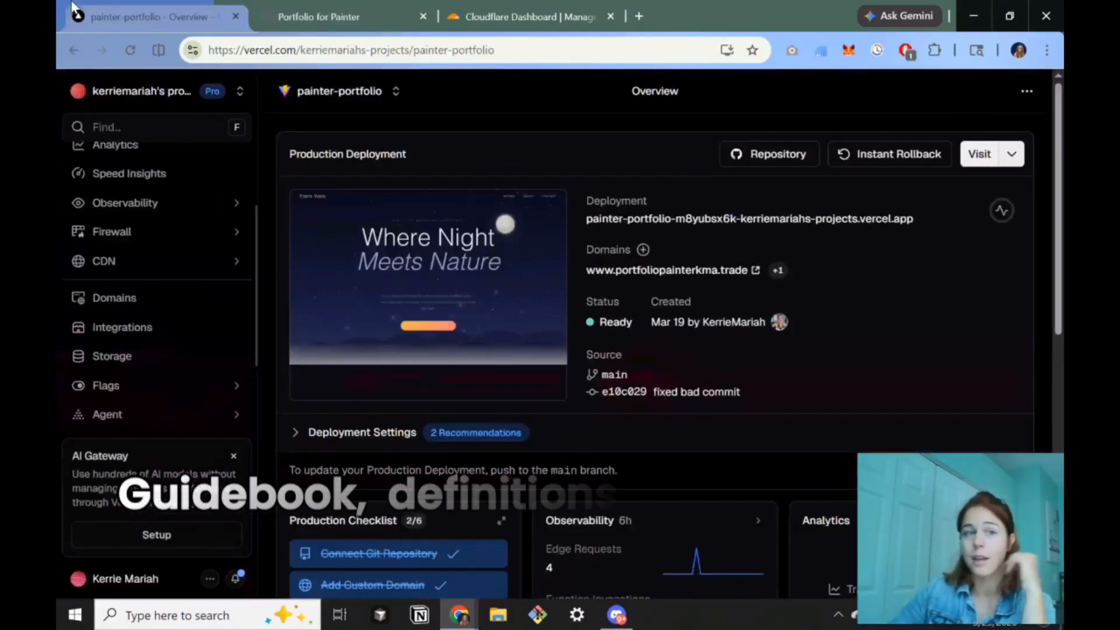
click(149, 12)
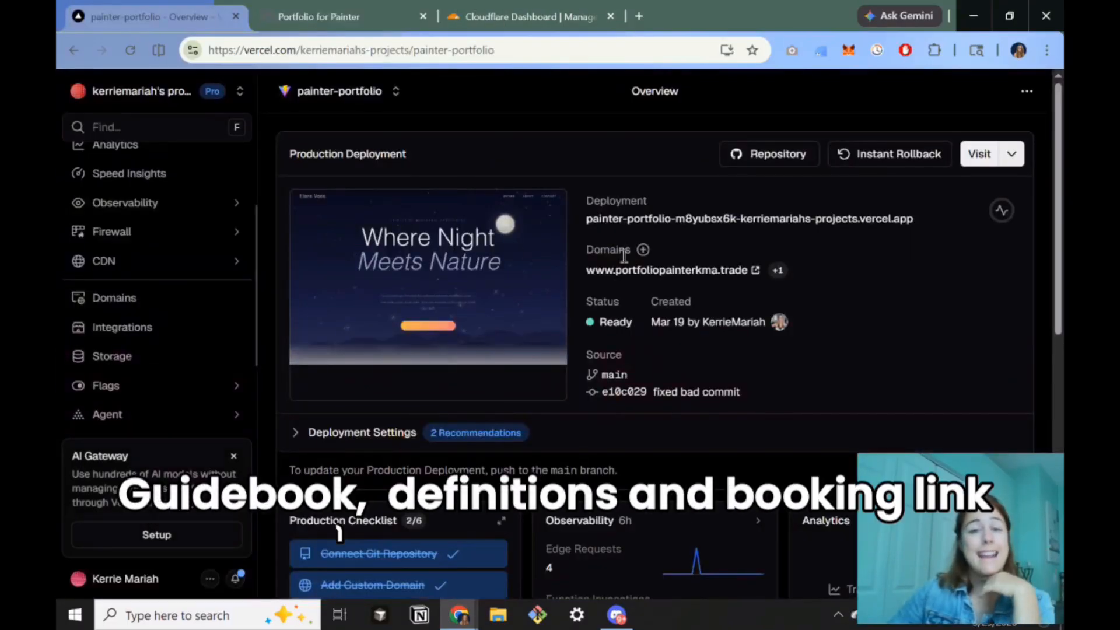
click(631, 270)
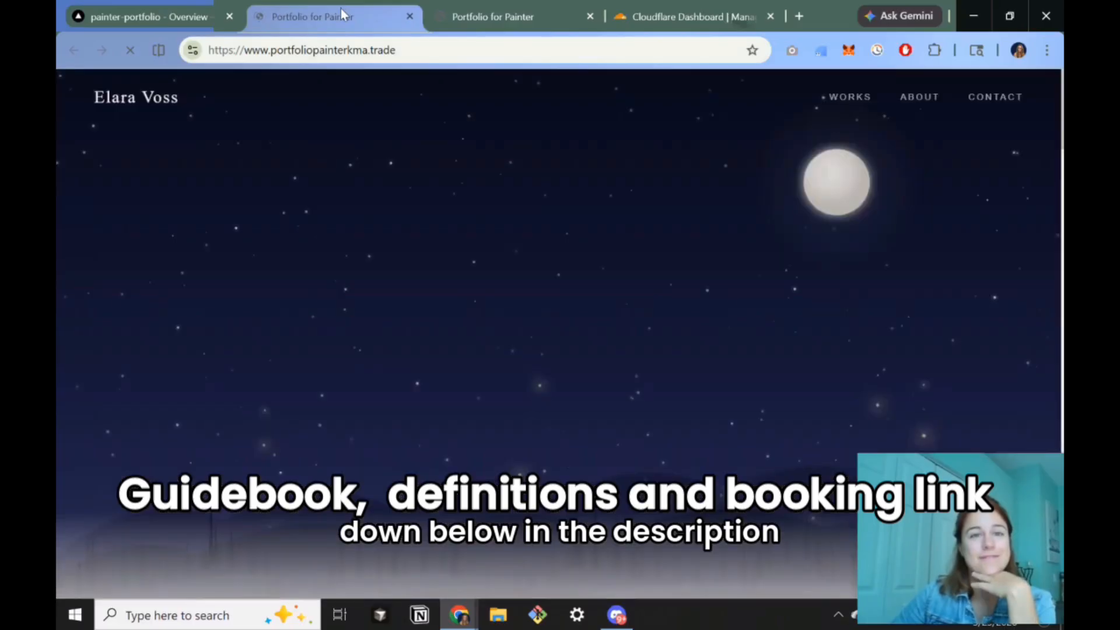
click(569, 46)
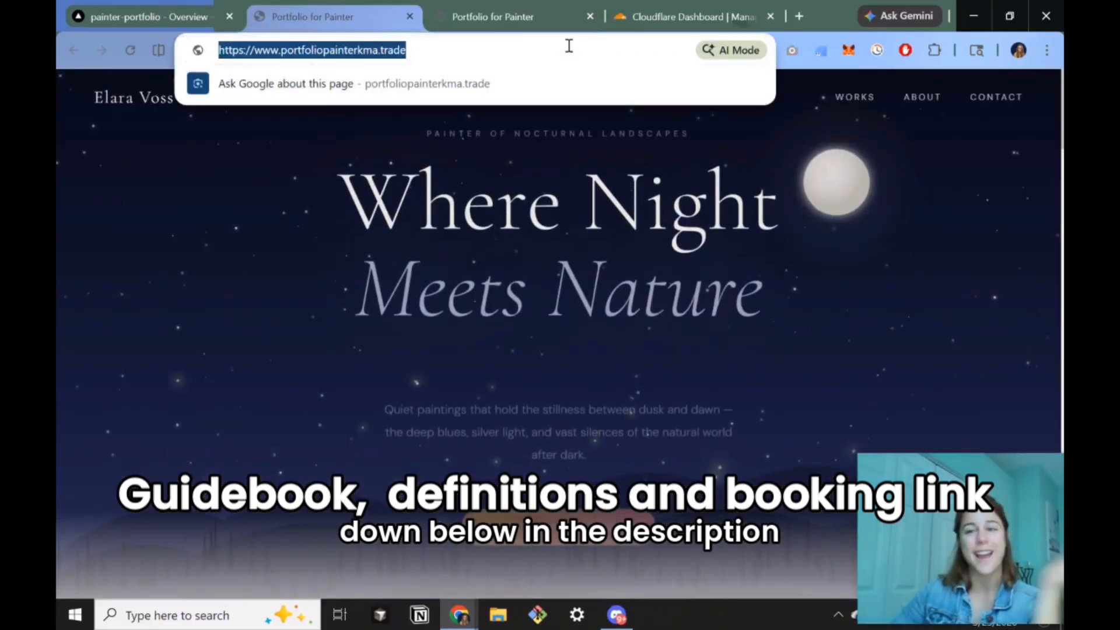
click(429, 275)
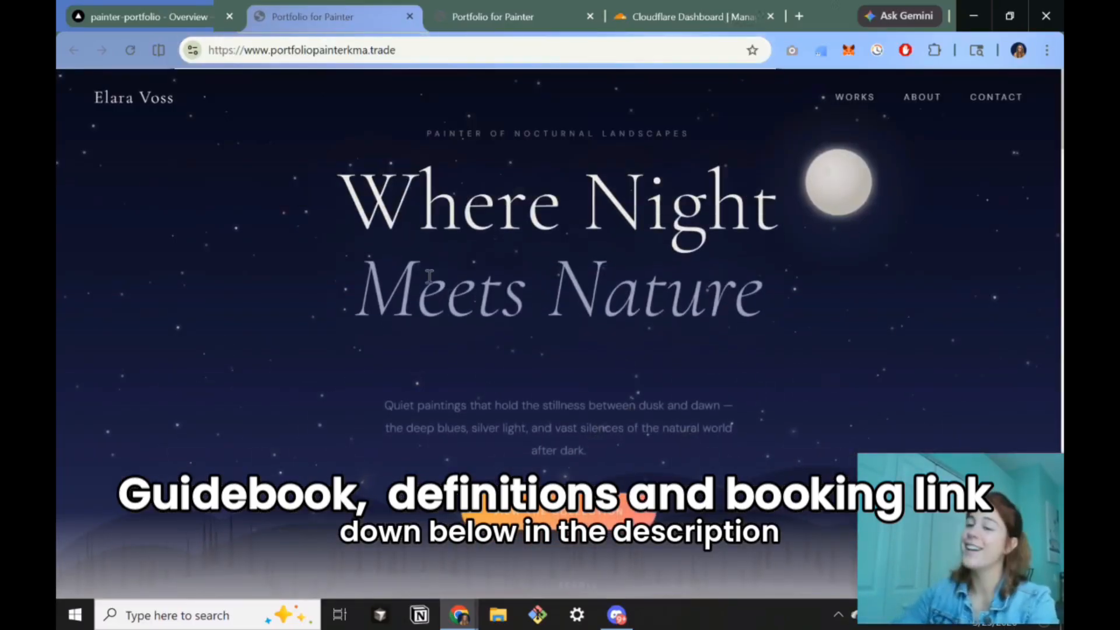